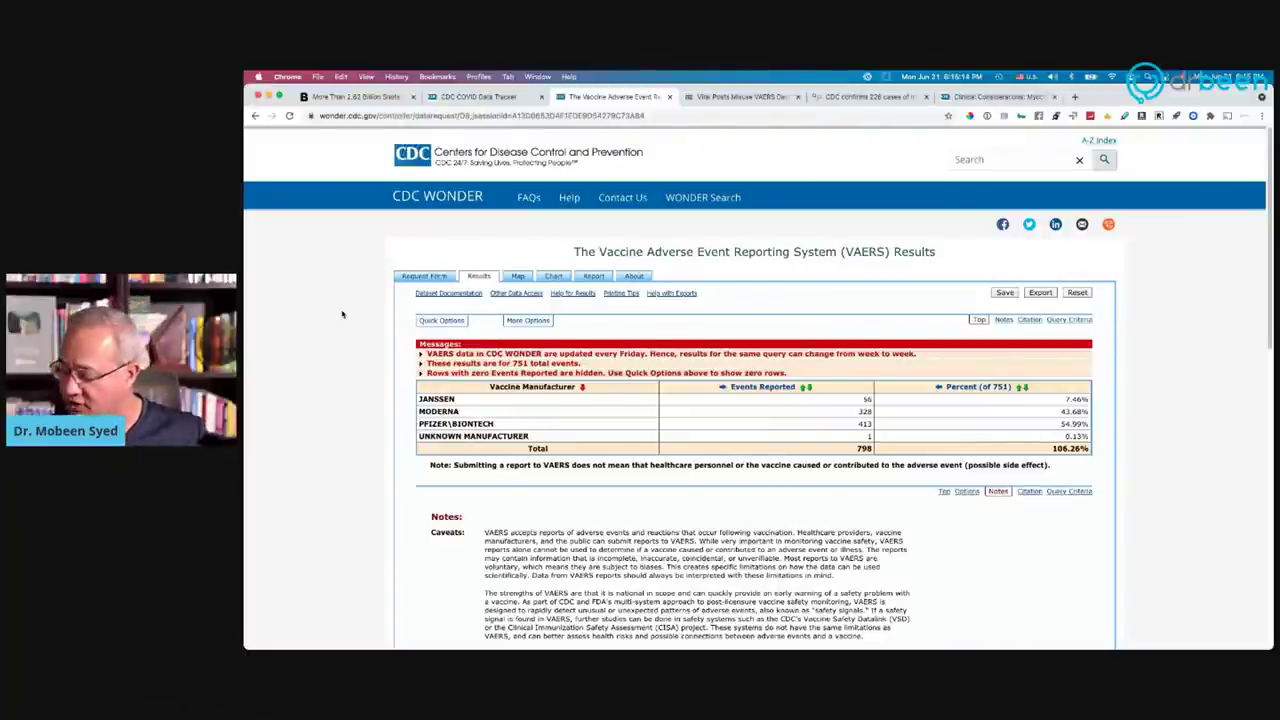
Step: Regain access to the VAERS dataset by reloading the page, accepting the data use disclaimer and opening the request form
click(424, 276)
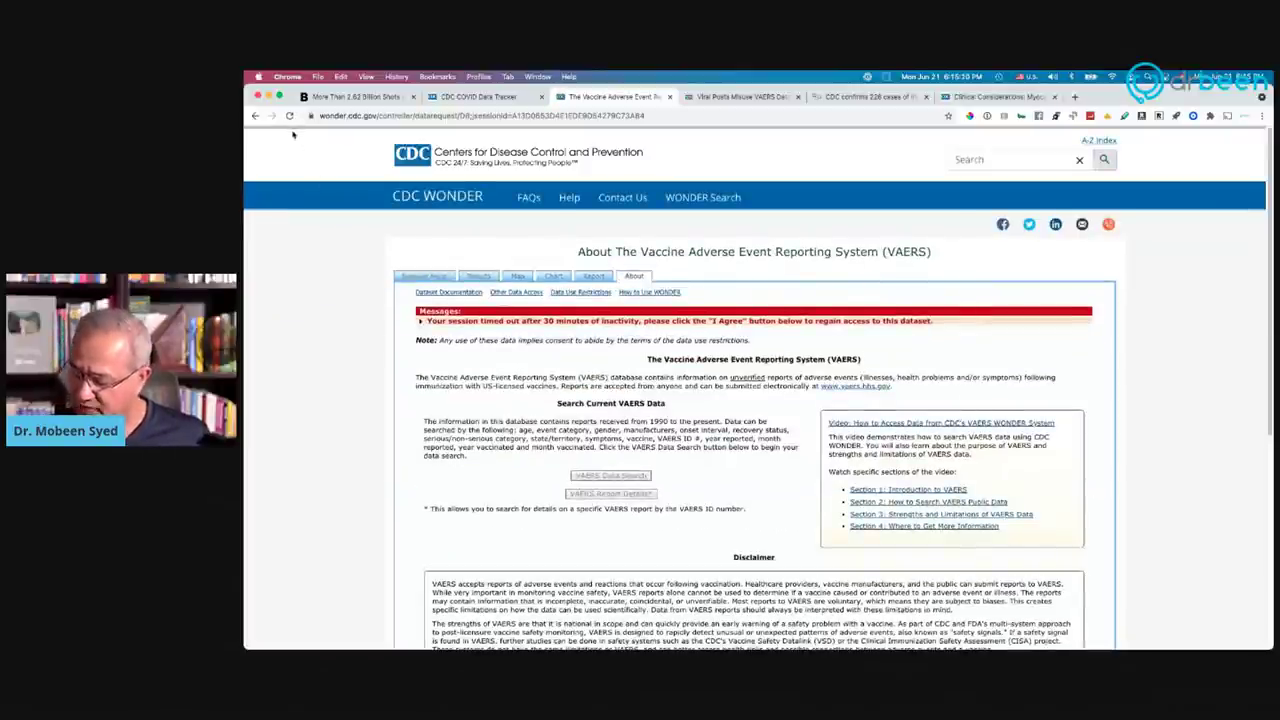
click(290, 116)
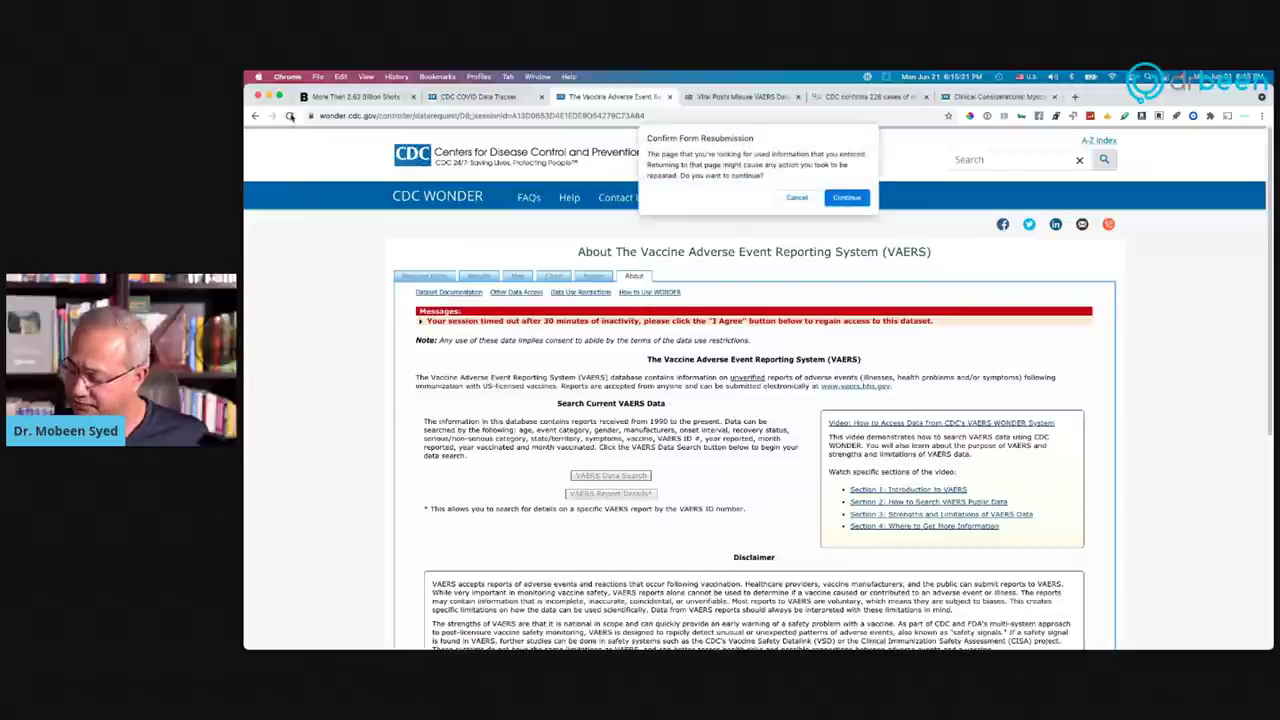
click(842, 199)
scroll(790, 406, down, 3)
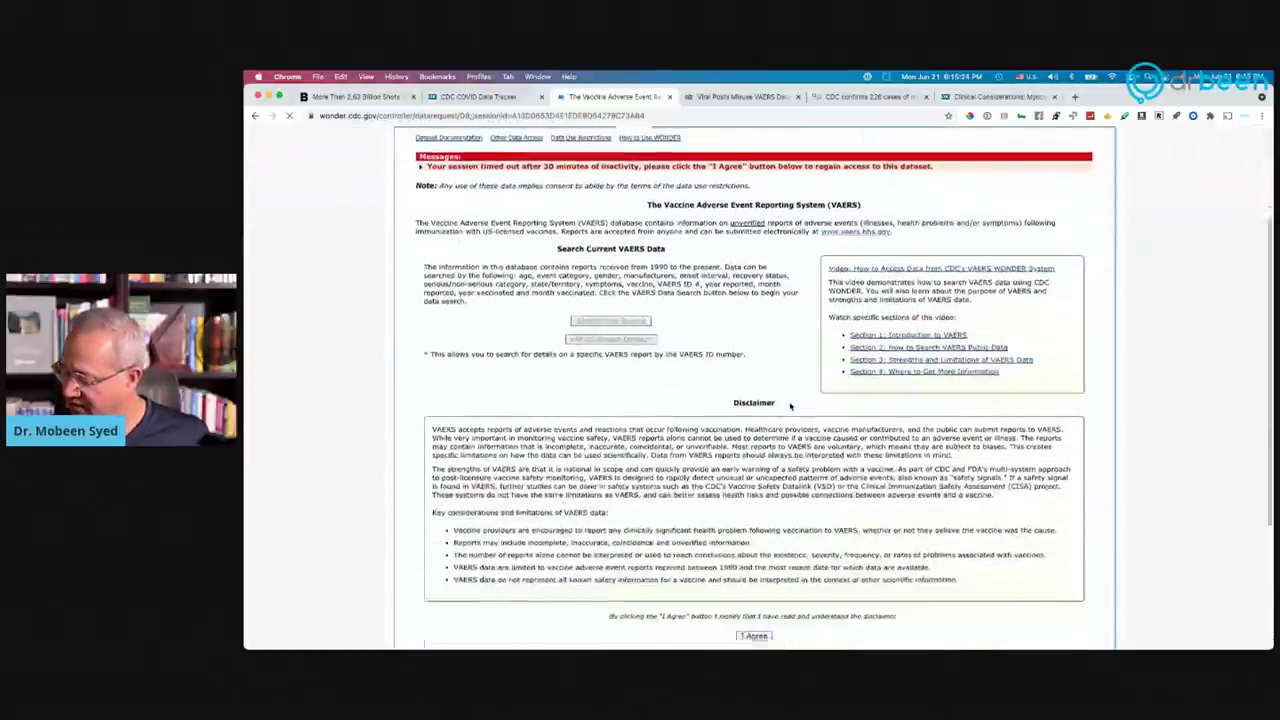
scroll(790, 406, down, 5)
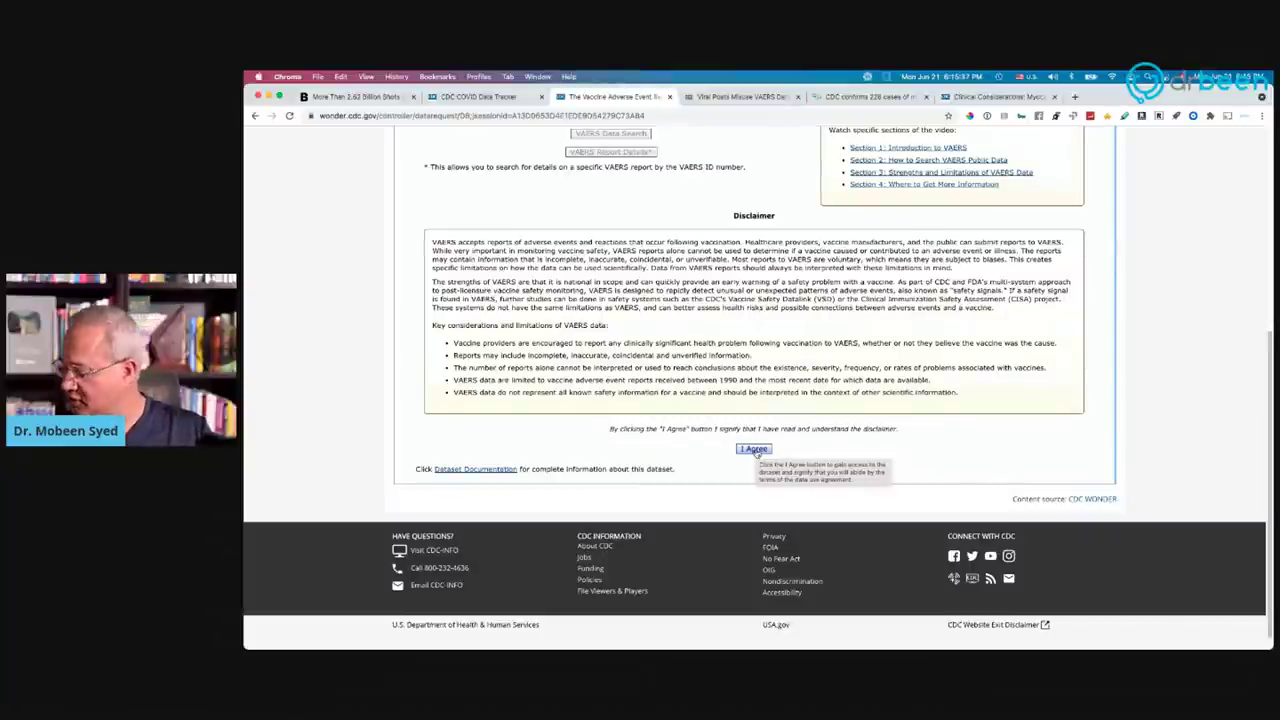
click(754, 449)
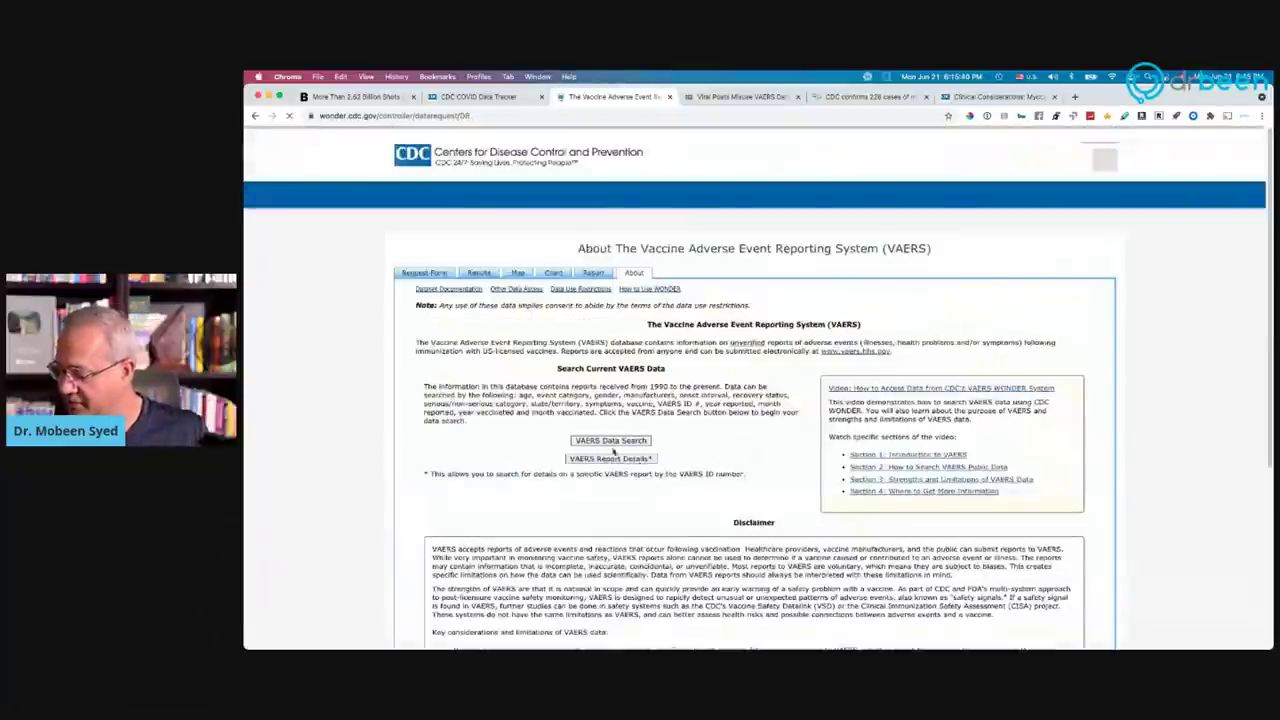
click(422, 276)
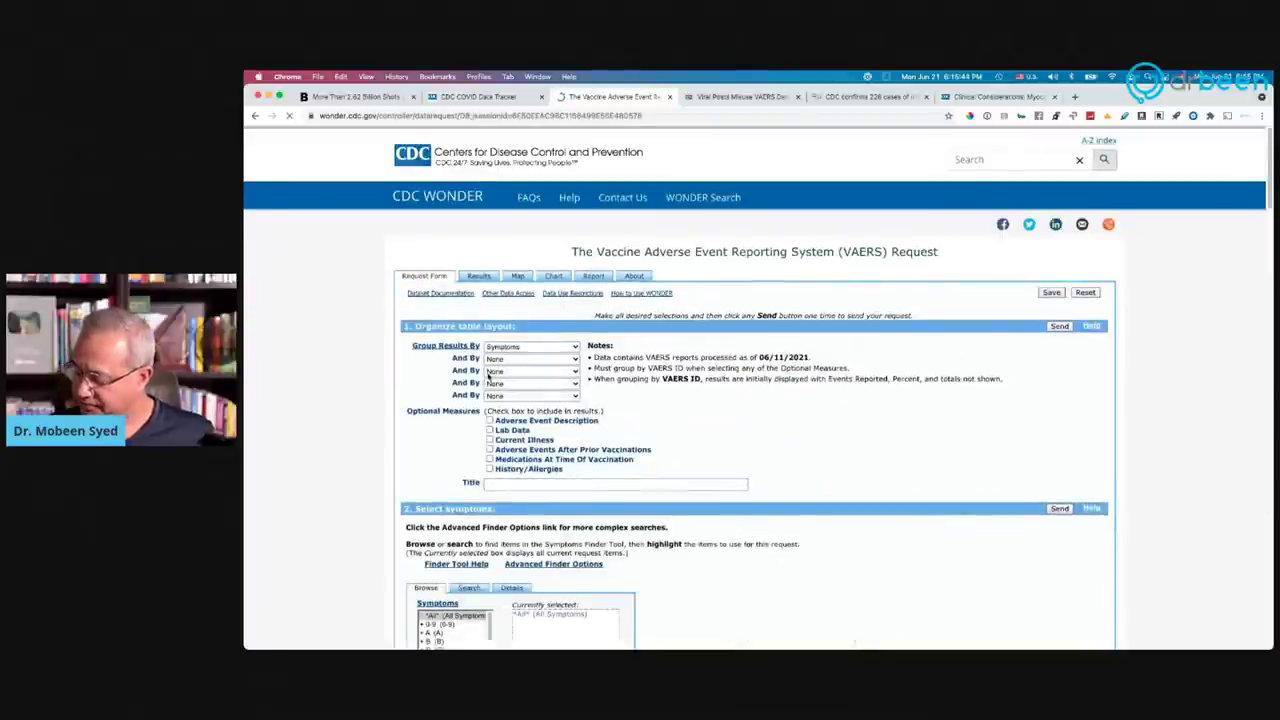
Step: Group the results by Vaccine Manufacturer in the table layout section
scroll(488, 372, up, 5)
scroll(488, 372, up, 2)
click(605, 322)
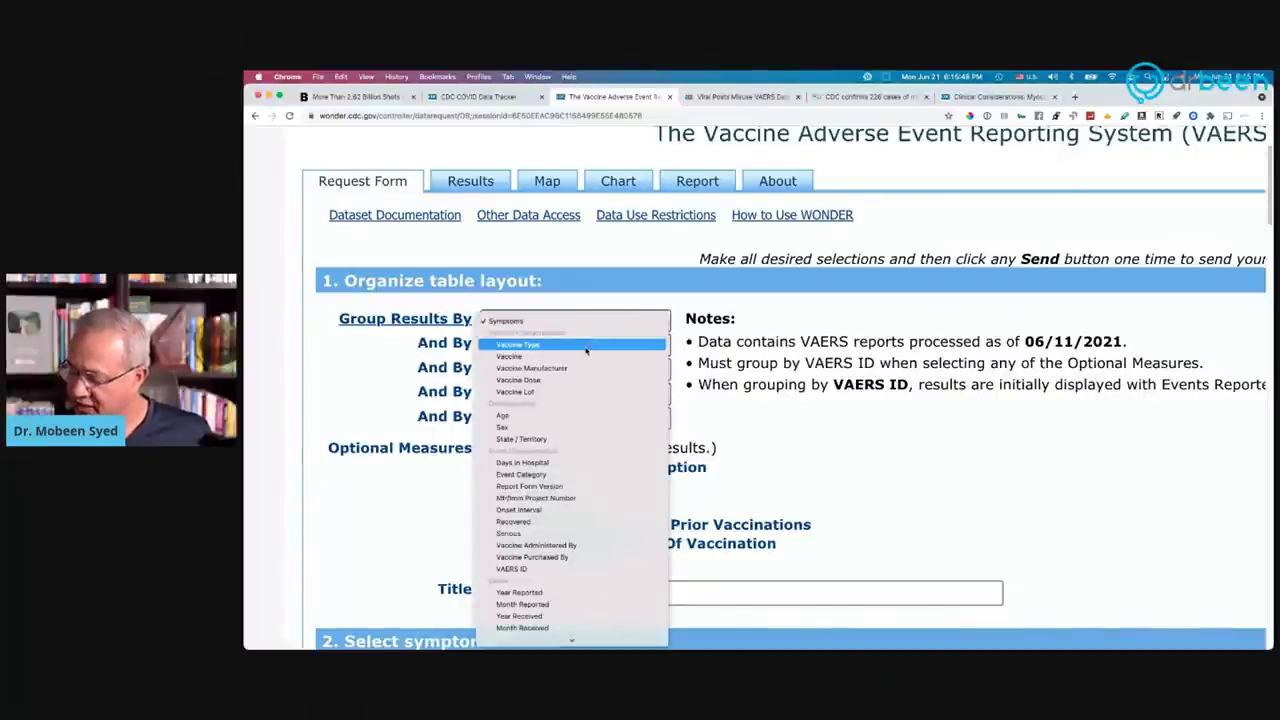
click(570, 370)
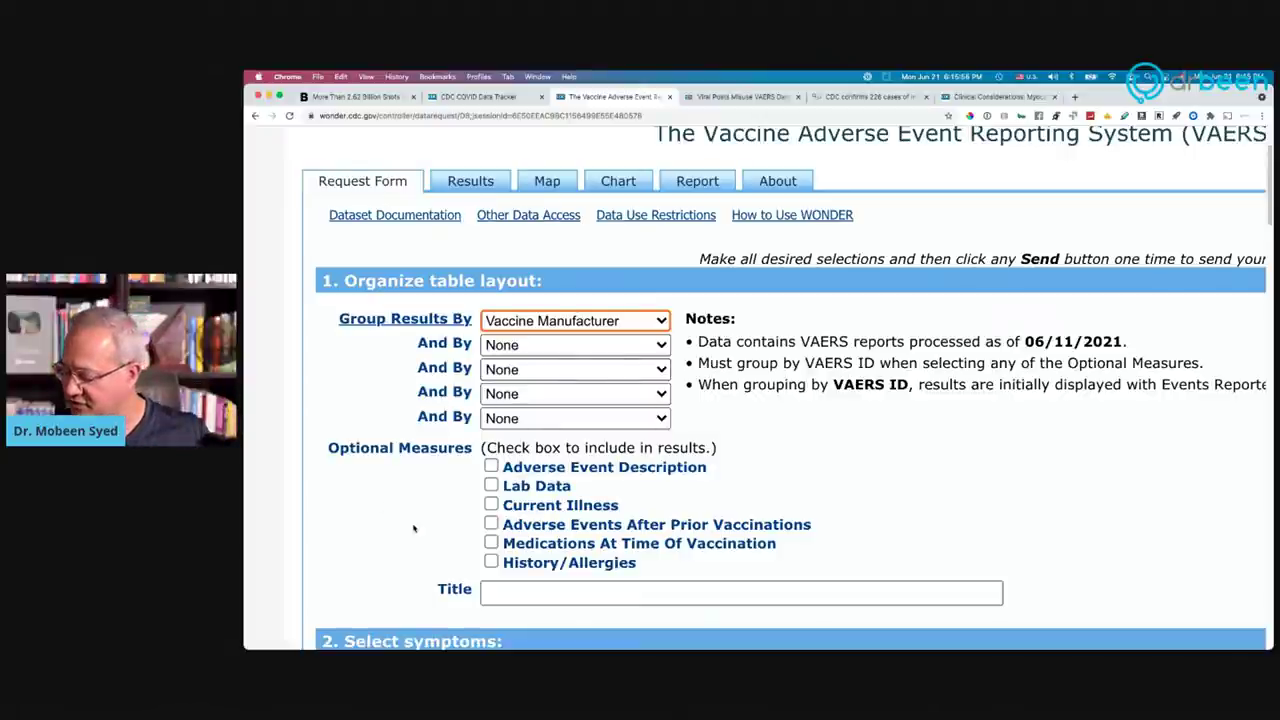
scroll(416, 535, down, 5)
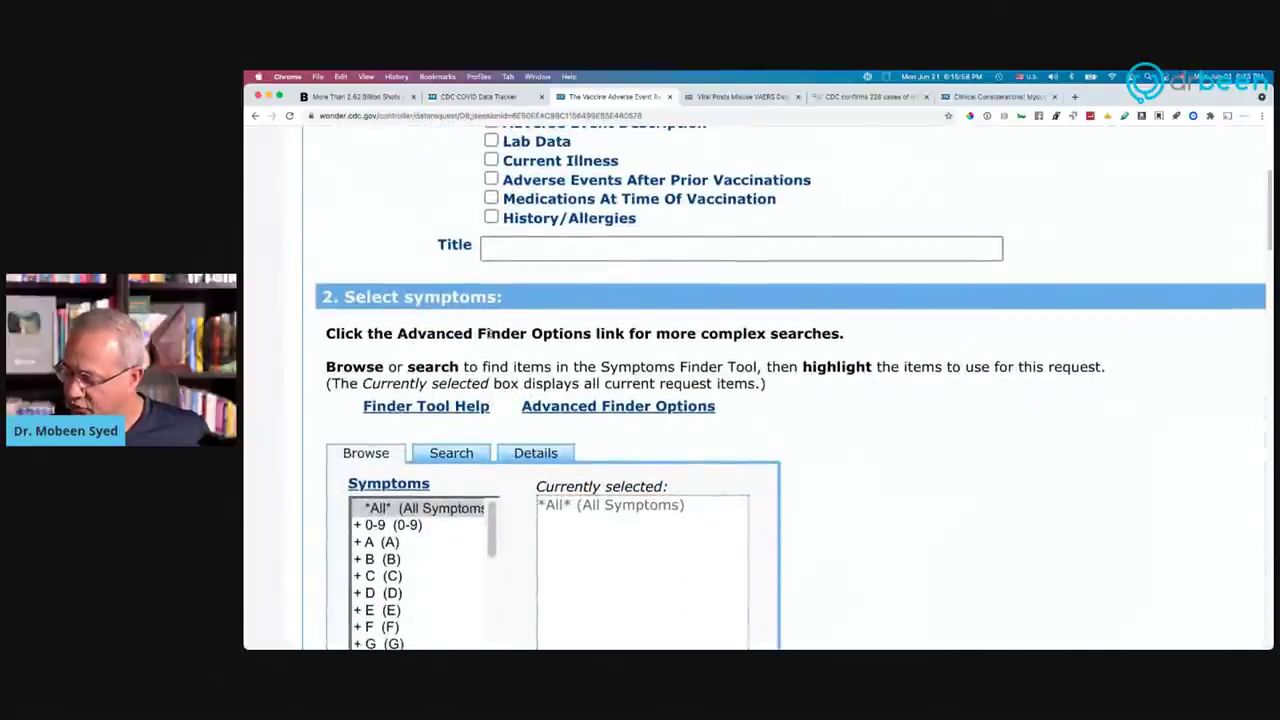
scroll(524, 222, up, 2)
click(571, 203)
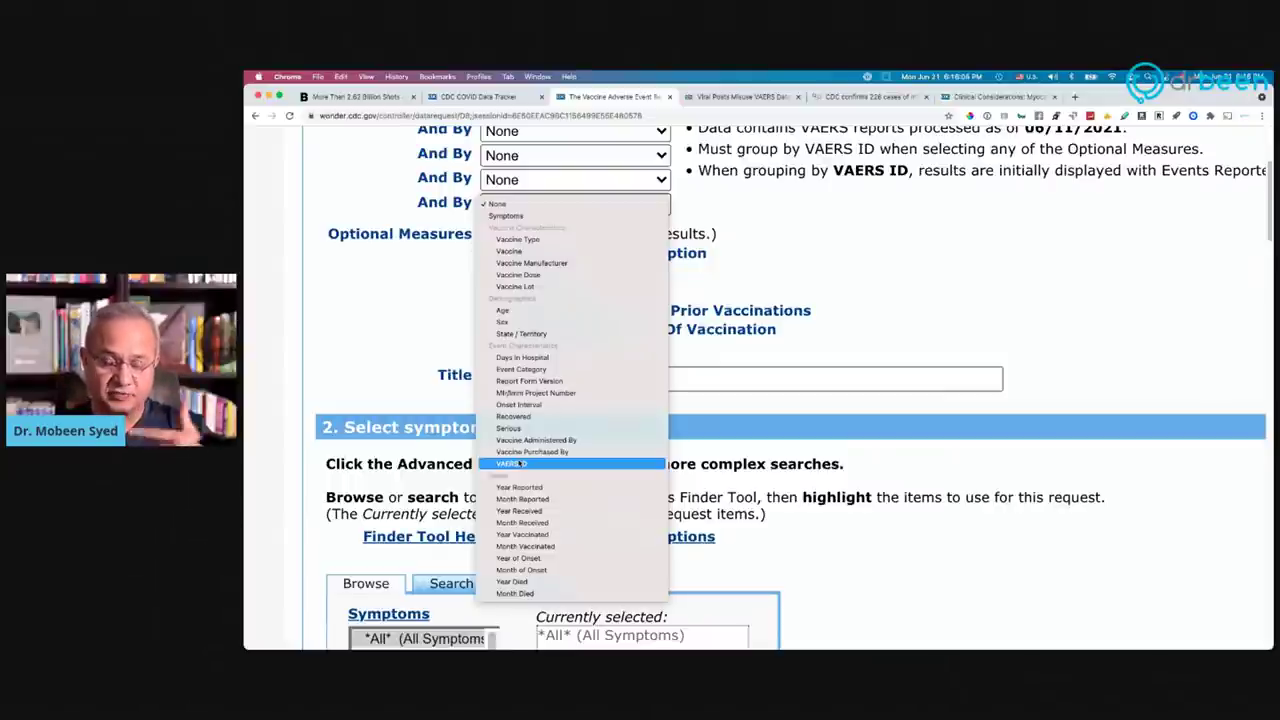
click(375, 369)
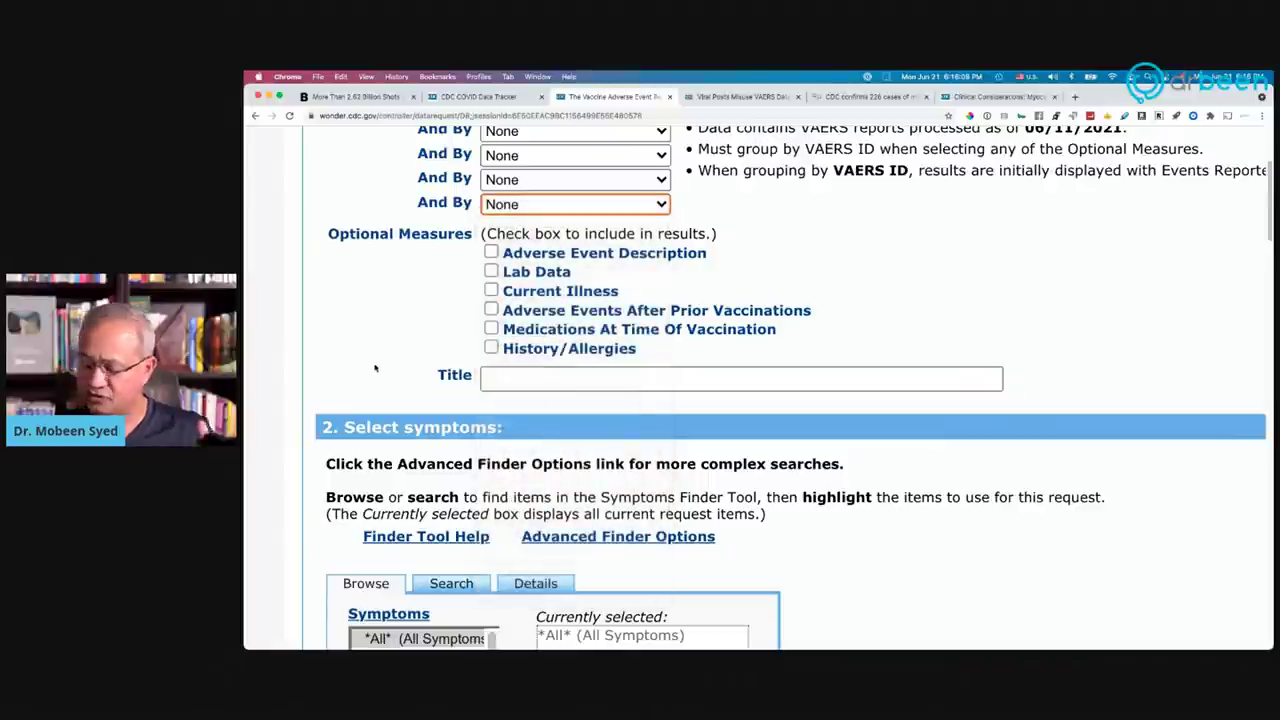
click(375, 369)
Step: Look through the symptom selection section and bring up the symptoms finder's search view
scroll(375, 369, down, 5)
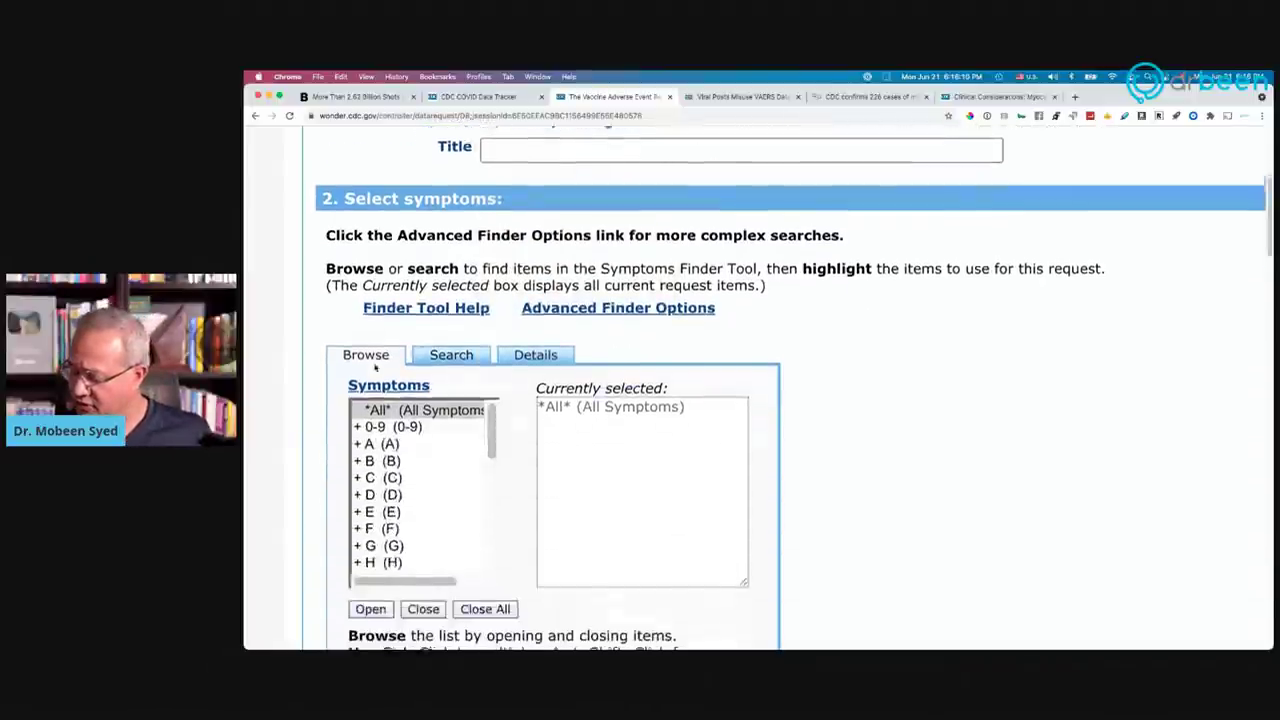
scroll(314, 472, down, 3)
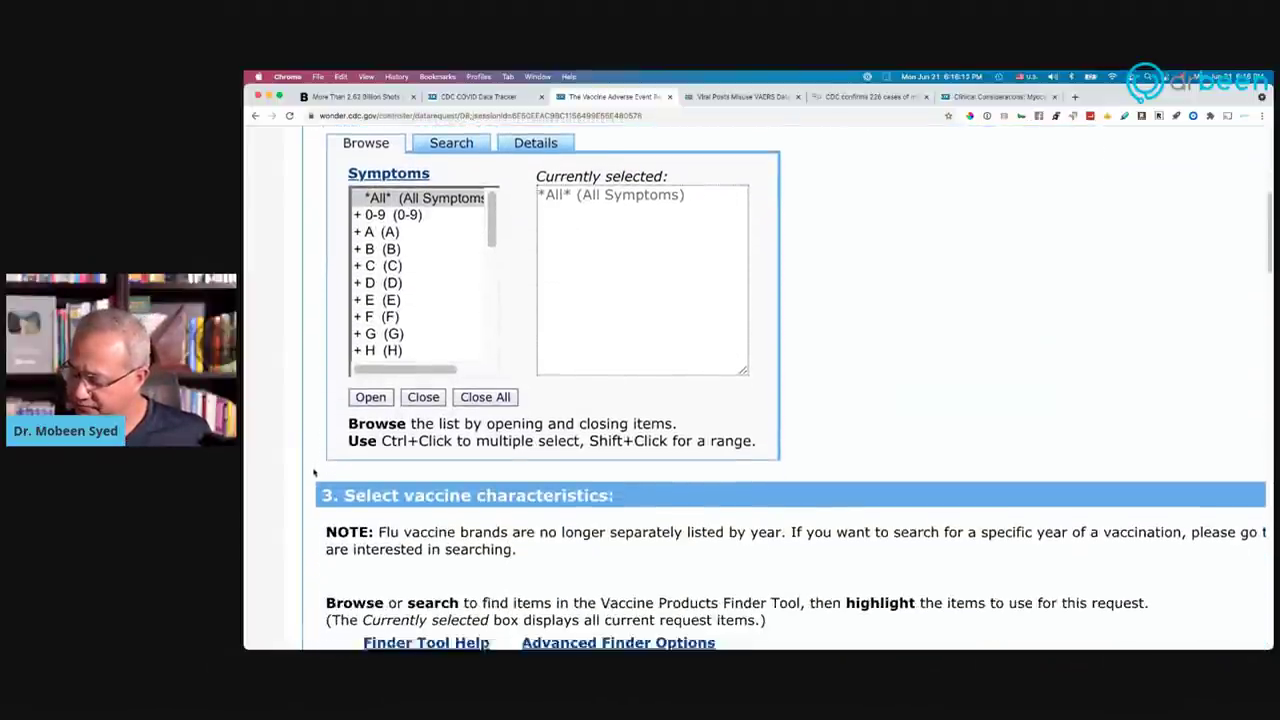
scroll(445, 262, up, 2)
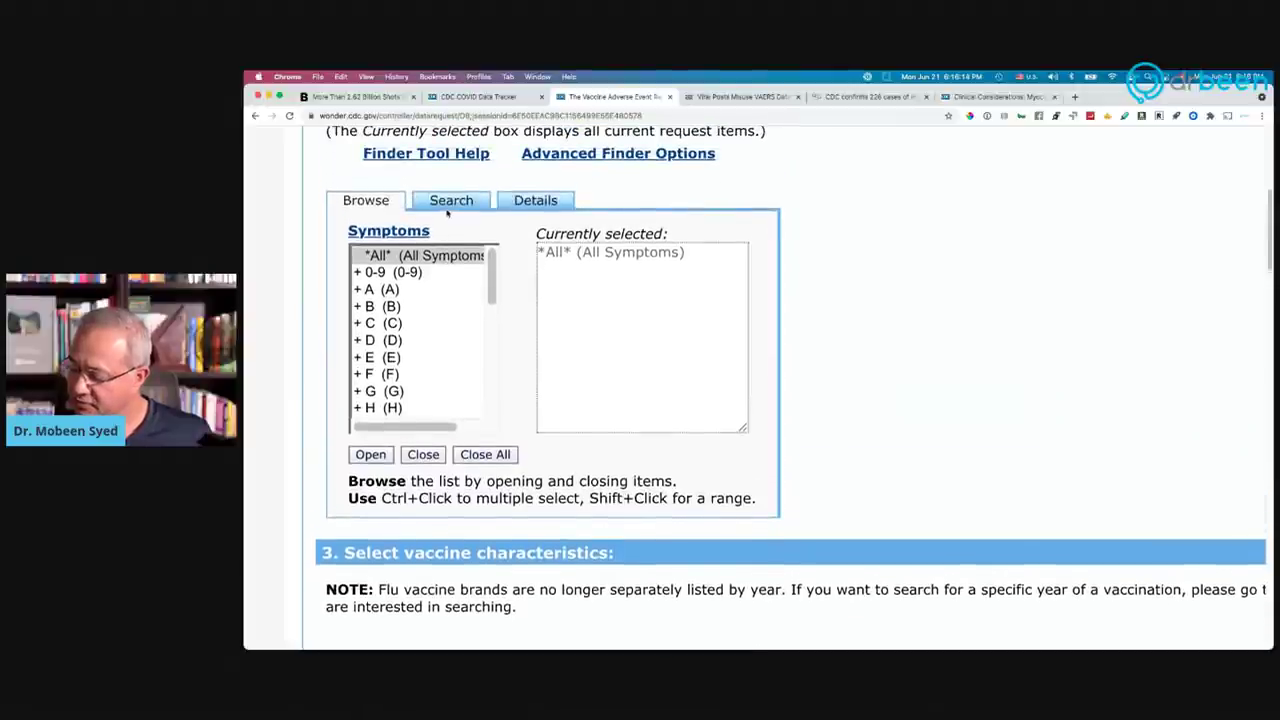
click(449, 204)
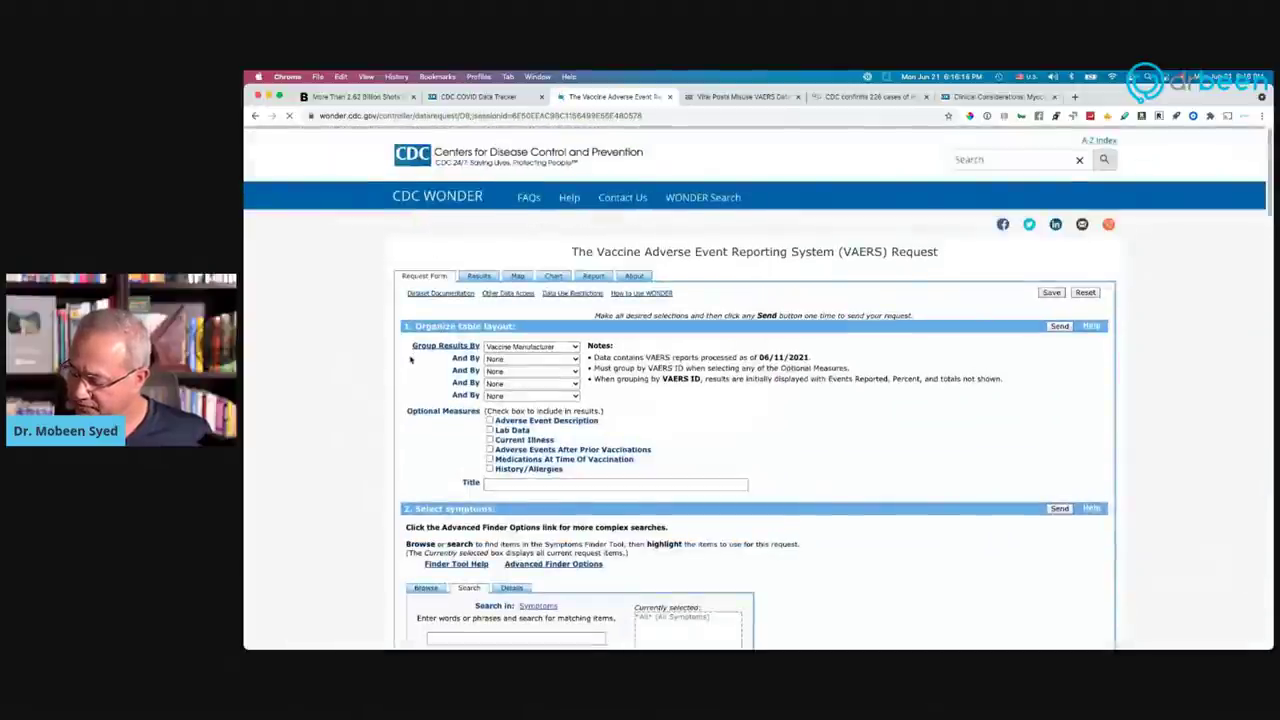
Step: Select COVID19 (COVID19 VACCINE) as the vaccine product in the vaccine characteristics section
scroll(440, 400, down, 10)
scroll(435, 449, up, 5)
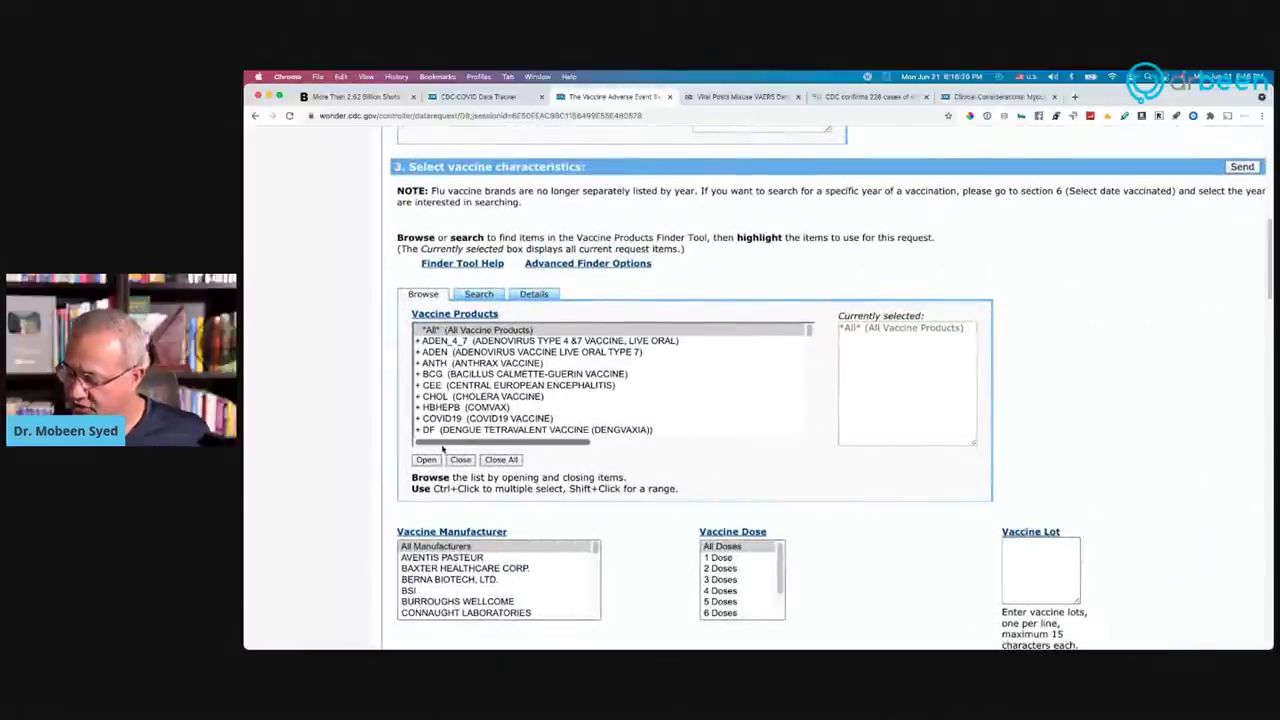
scroll(350, 426, down, 2)
scroll(350, 426, down, 1)
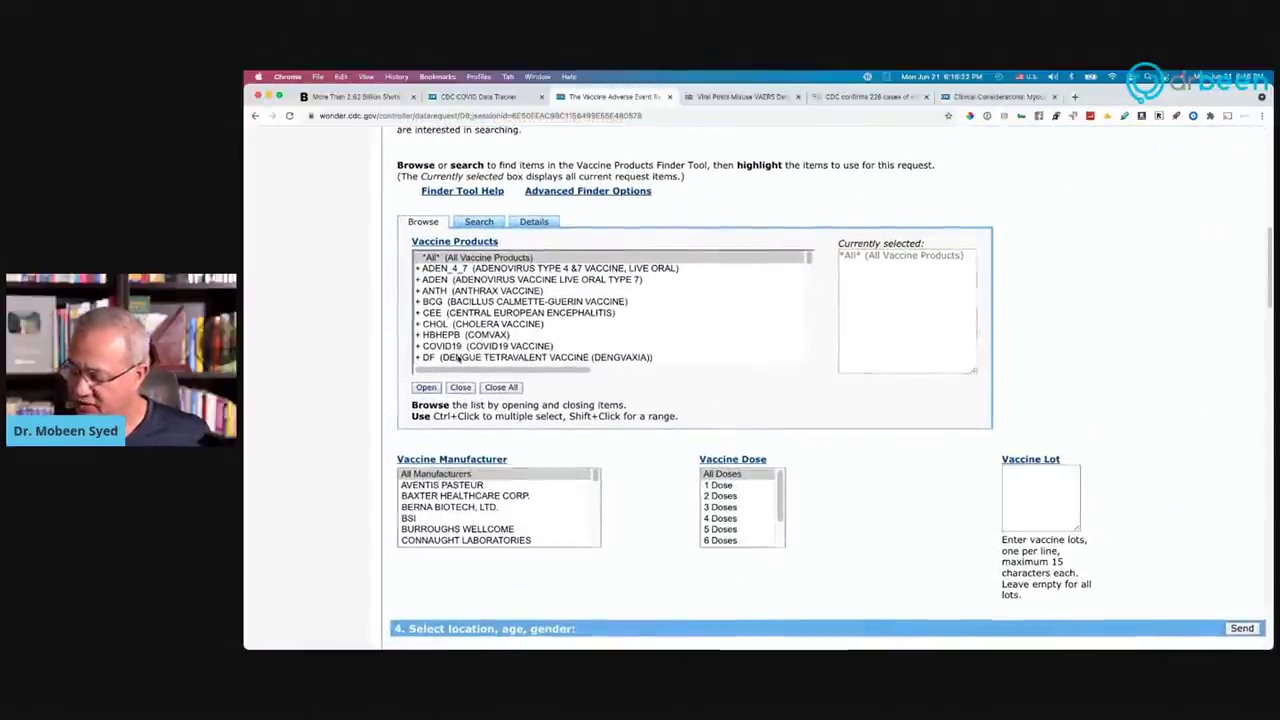
click(479, 346)
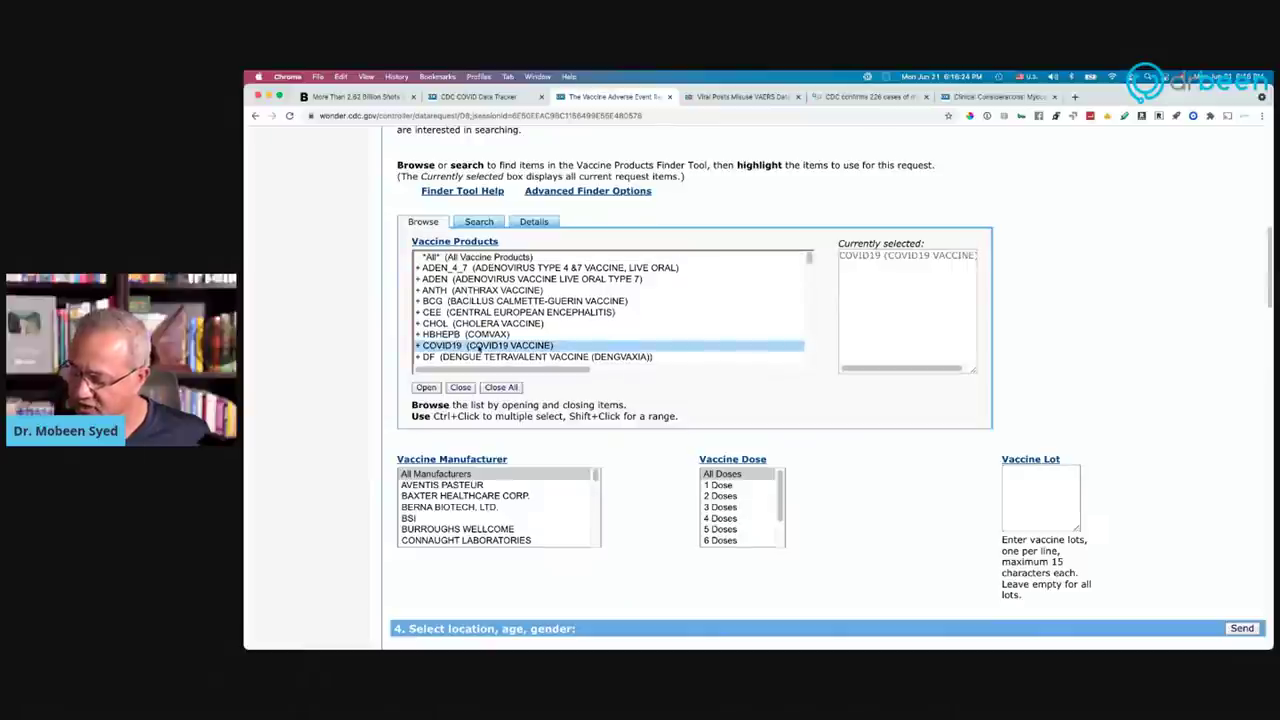
Step: Limit the event category to Death in the other event characteristics section
scroll(374, 460, down, 10)
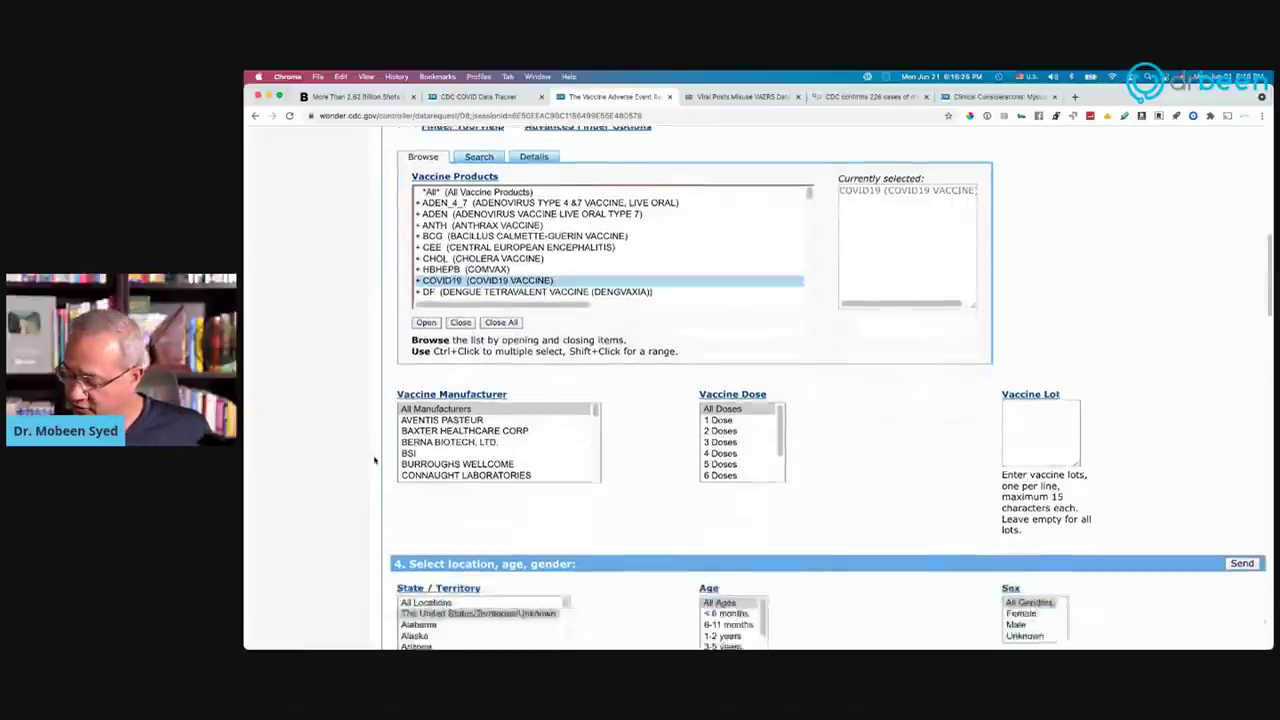
scroll(374, 460, up, 5)
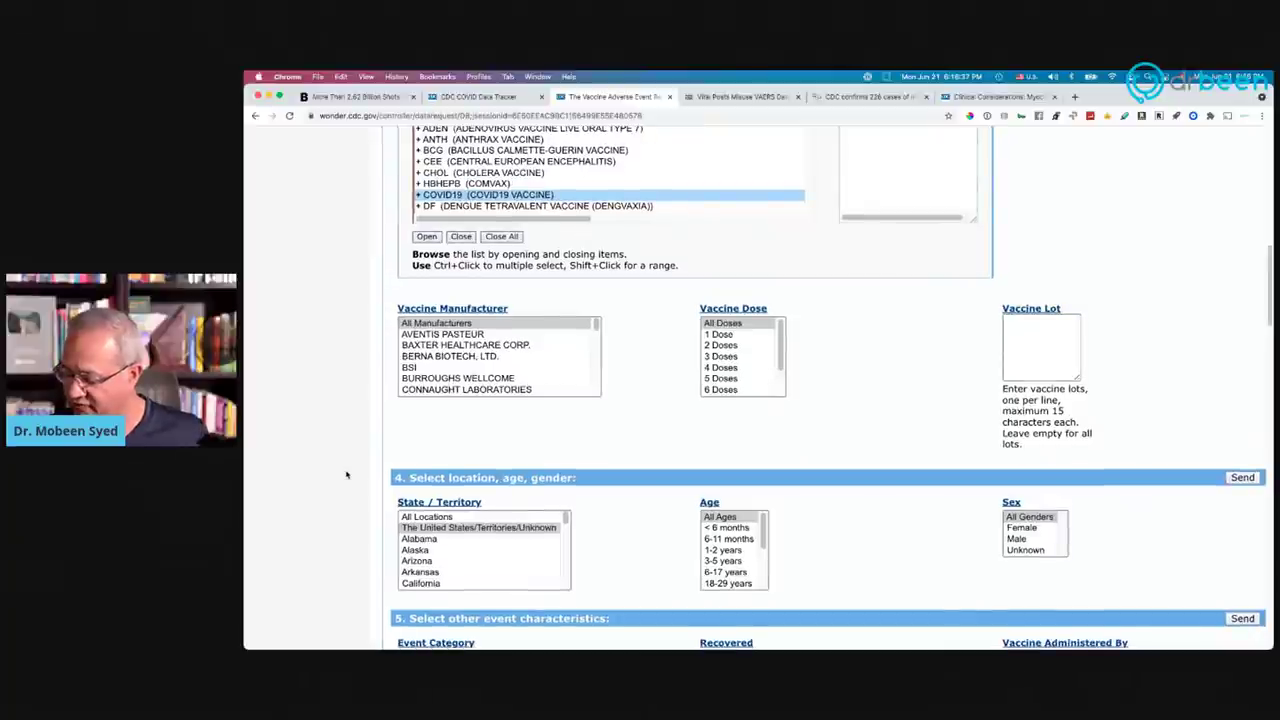
scroll(347, 475, down, 1)
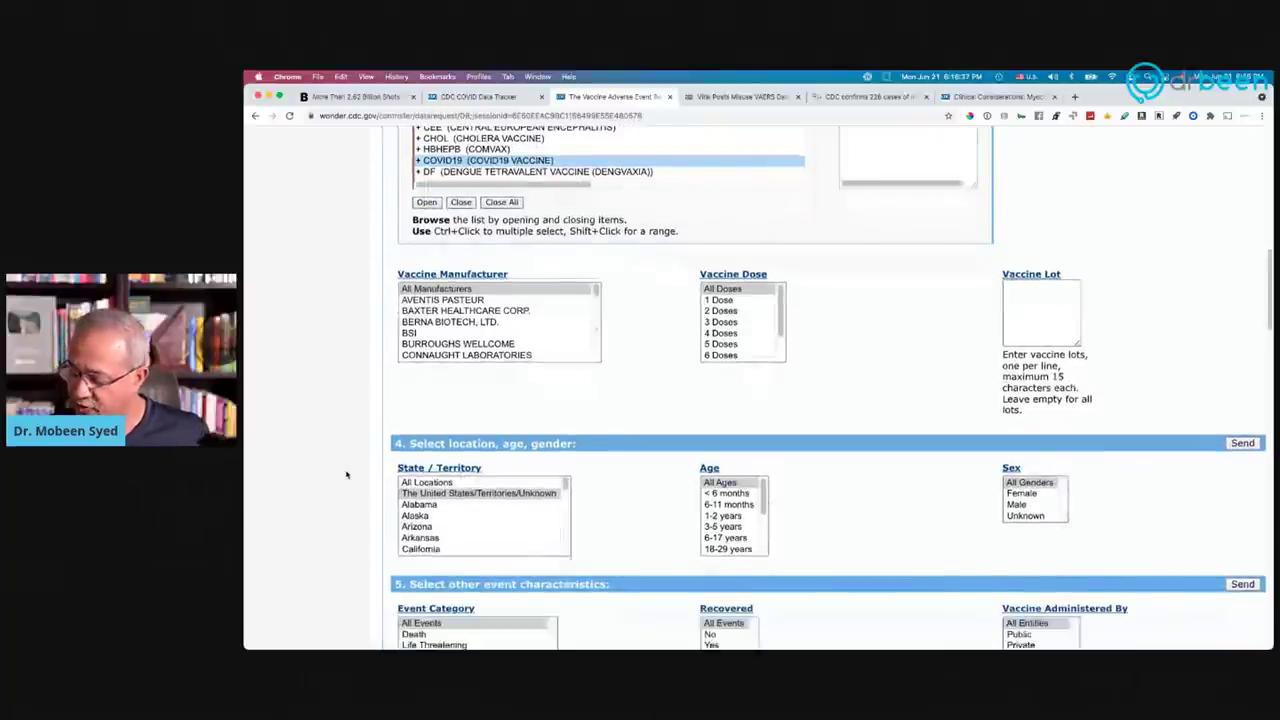
scroll(347, 475, down, 5)
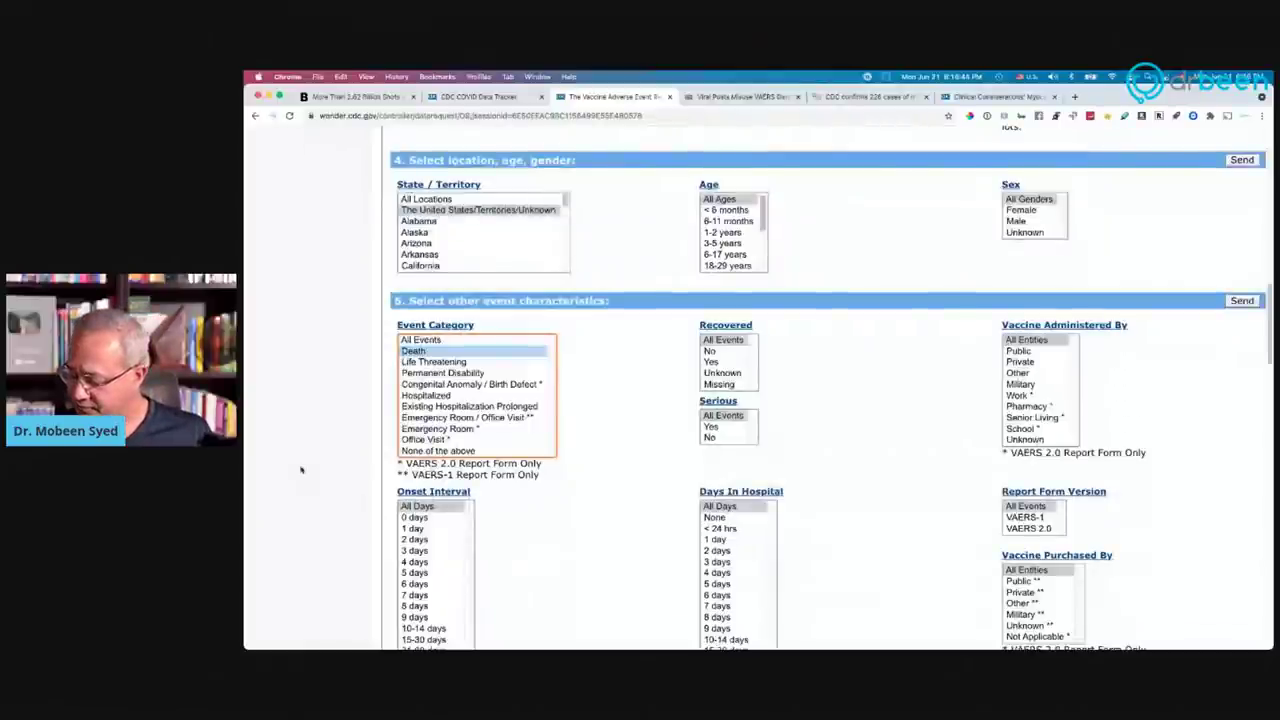
scroll(310, 485, down, 1)
Step: Leave the text search, date and output options at their defaults and send the VAERS request
scroll(318, 502, down, 10)
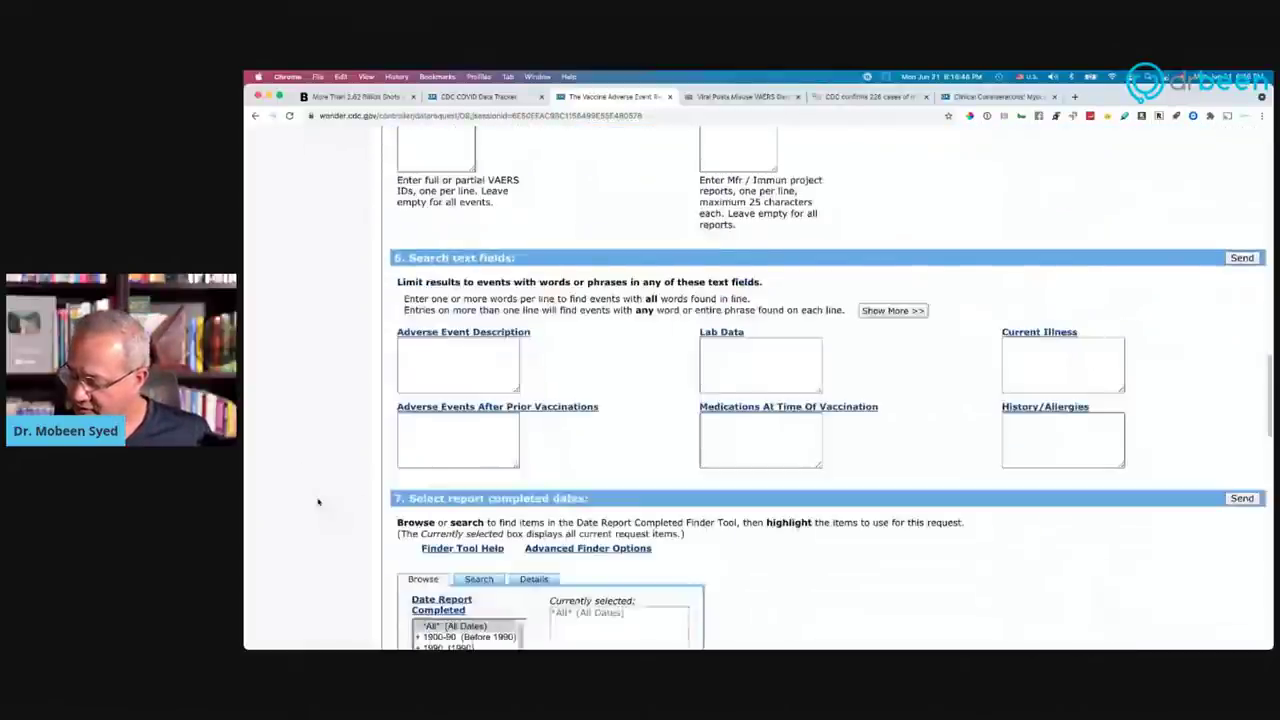
scroll(318, 502, down, 15)
scroll(363, 471, down, 3)
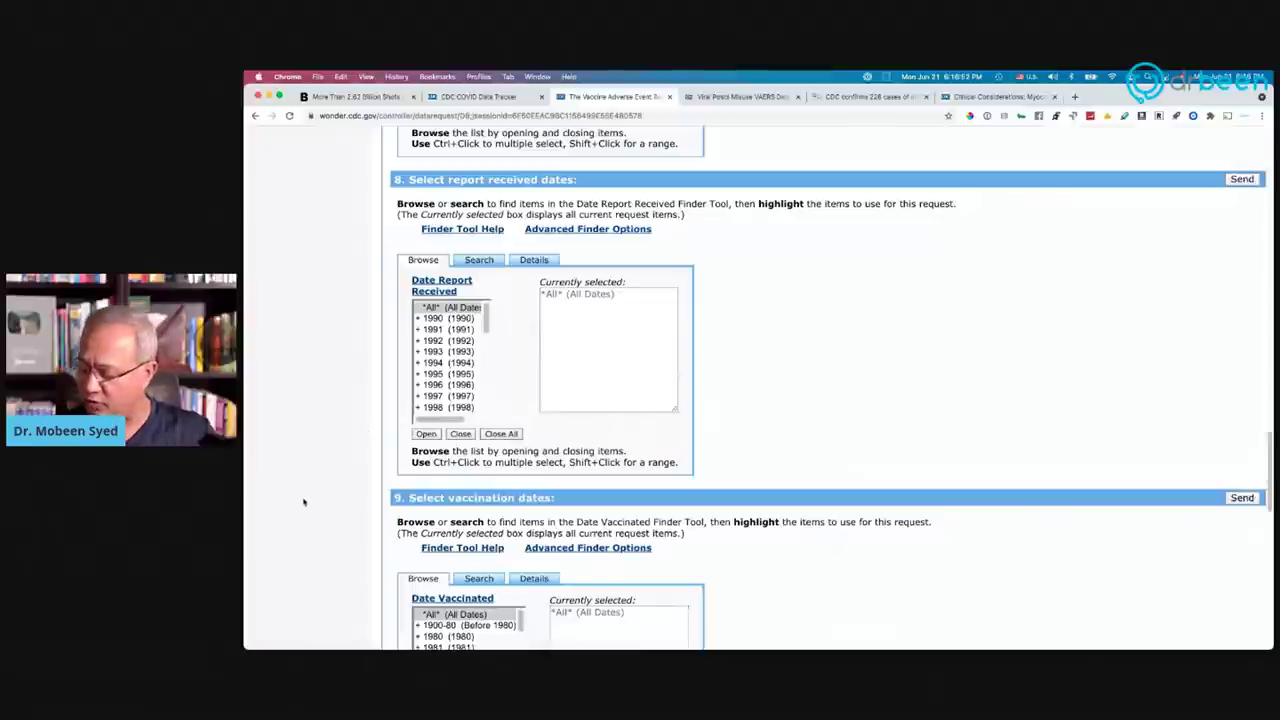
scroll(350, 522, down, 5)
scroll(350, 522, down, 10)
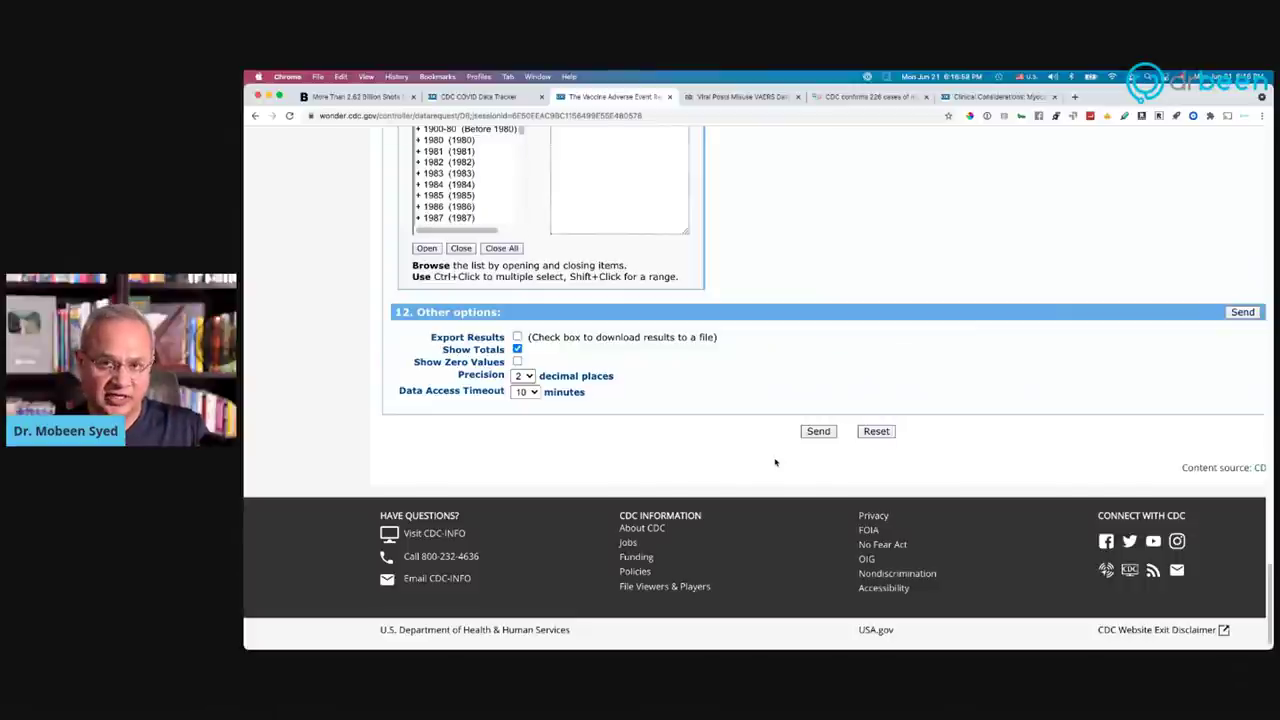
click(818, 431)
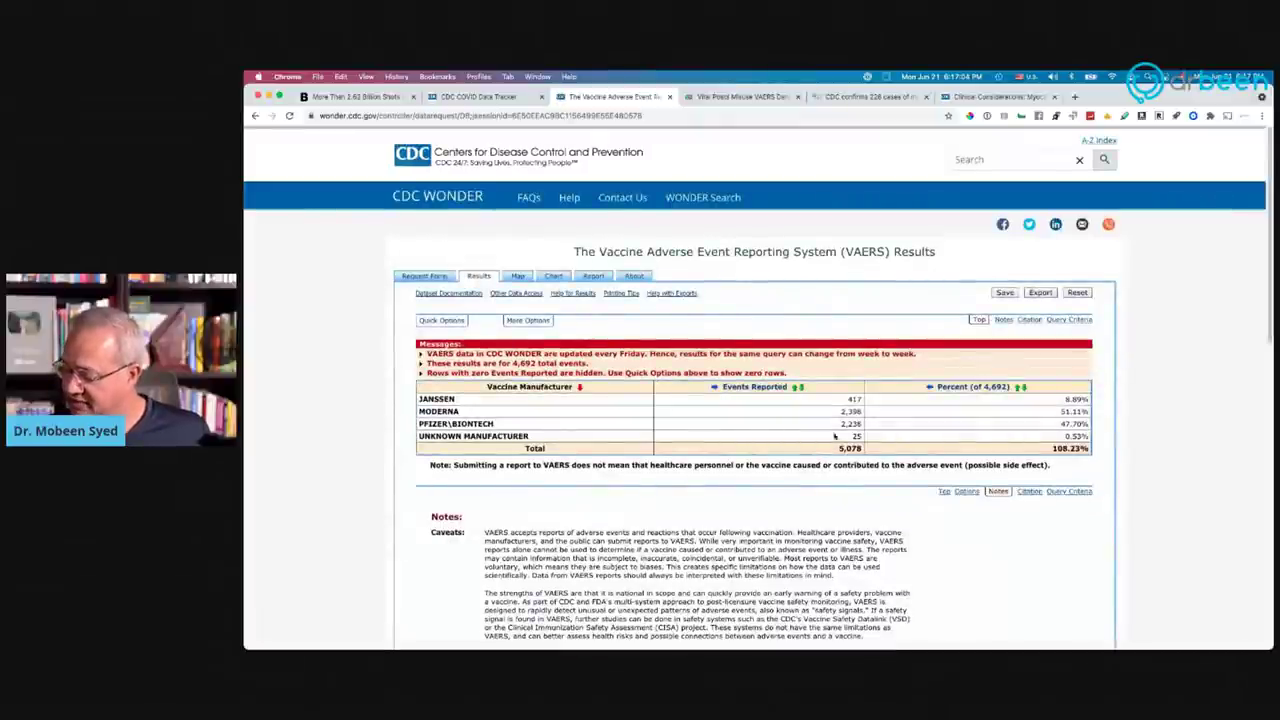
Step: Examine the results table for the events reported and percentages of each vaccine manufacturer
scroll(833, 432, up, 5)
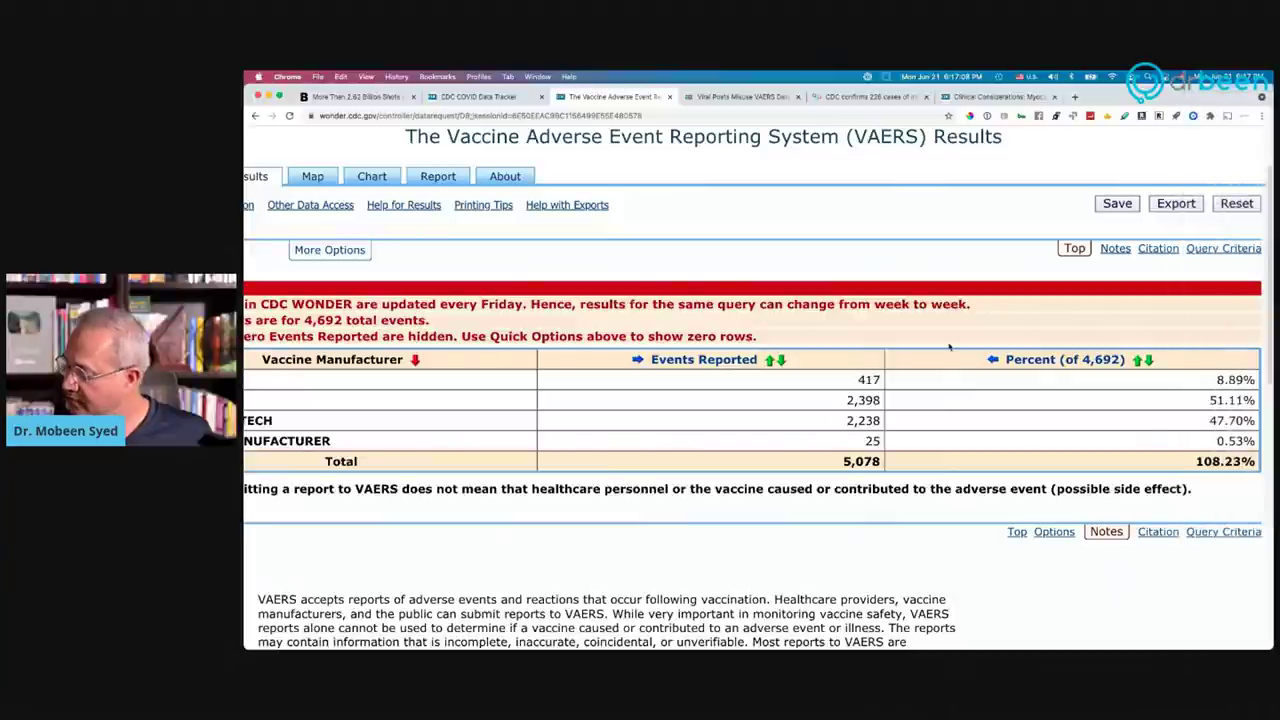
scroll(753, 540, left, 5)
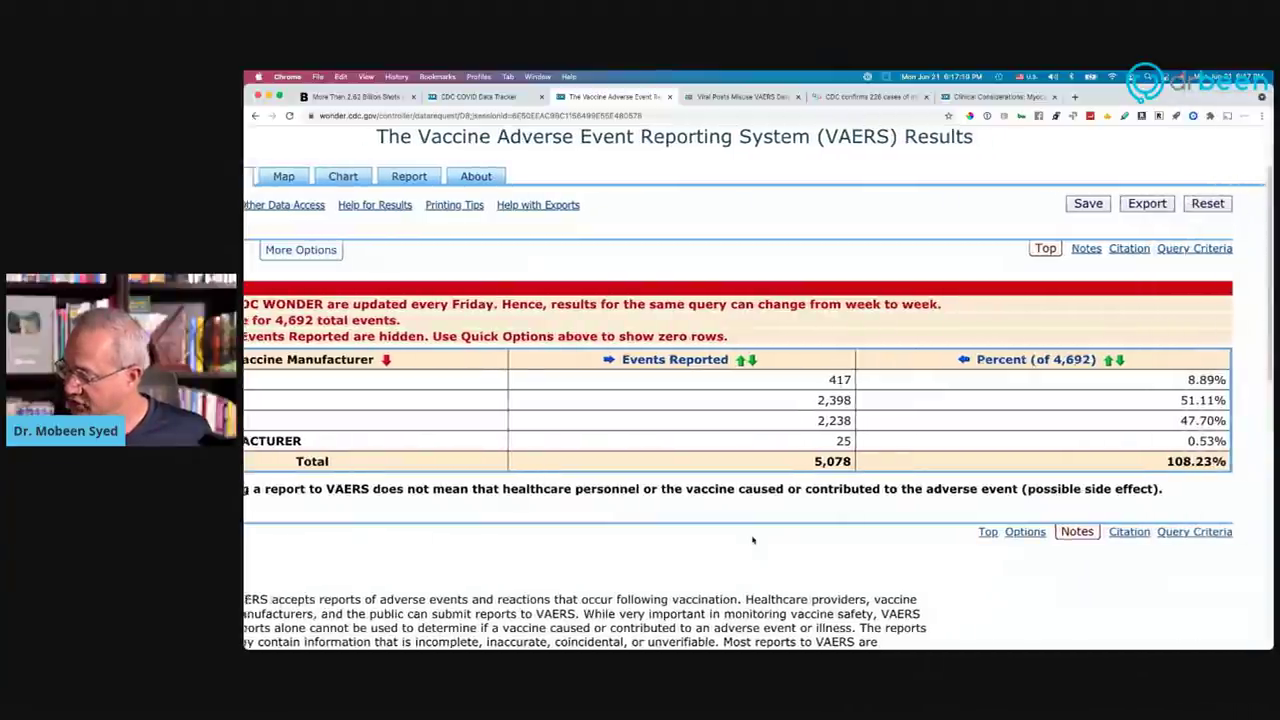
scroll(753, 540, left, 1)
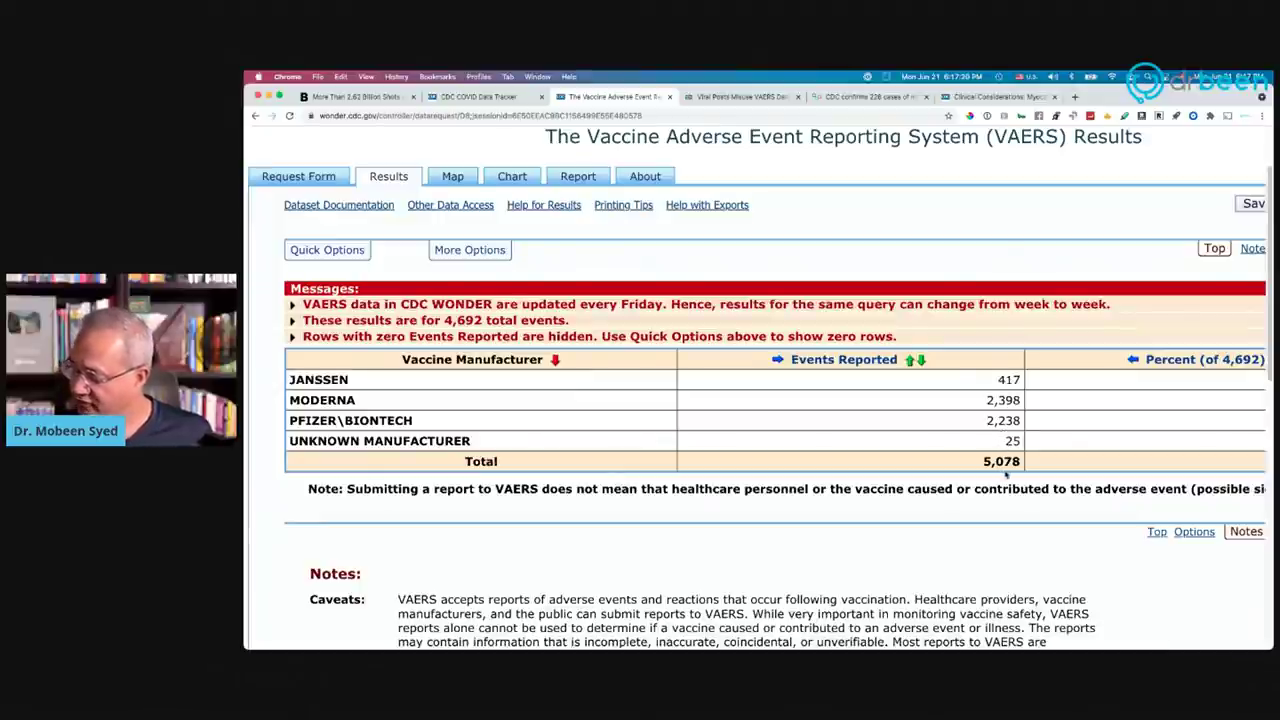
scroll(1024, 481, right, 5)
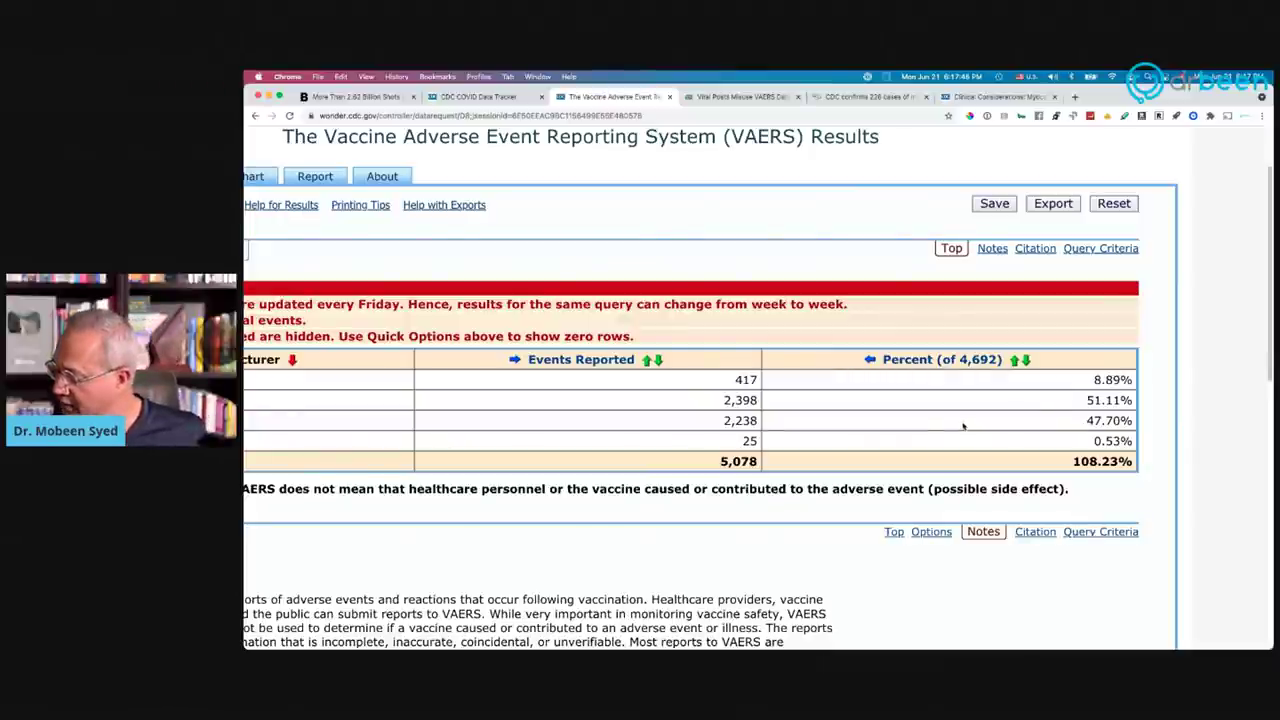
scroll(963, 427, left, 2)
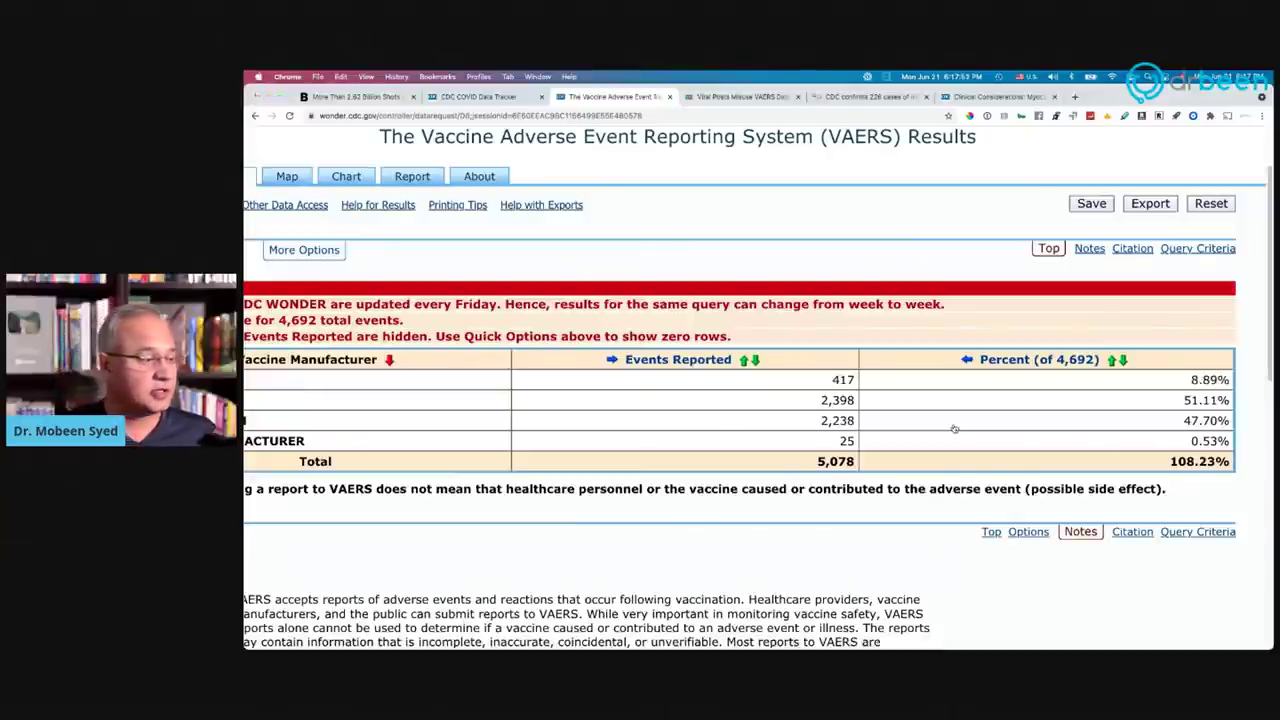
Step: Switch to the Mischief whiteboard and review the handwritten deaths figures, followed by the pregnancy figures
key(super+Tab)
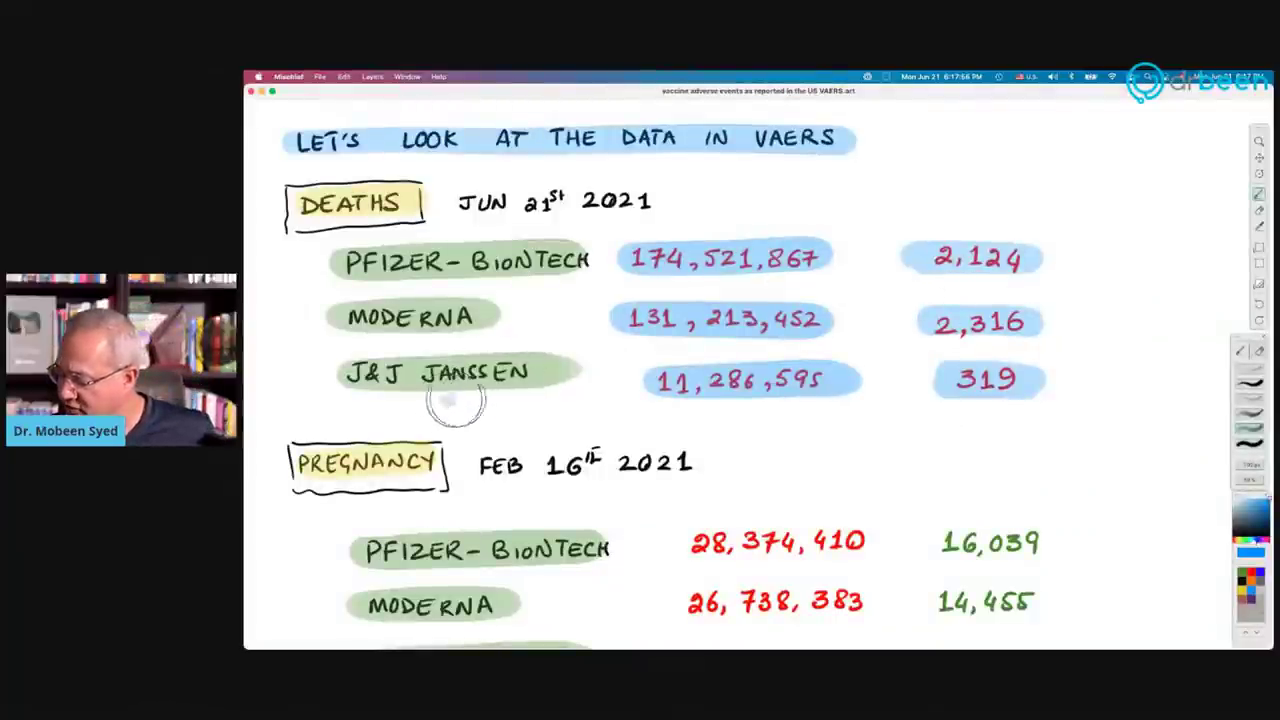
drag(455, 400, 914, 380)
key(super+z)
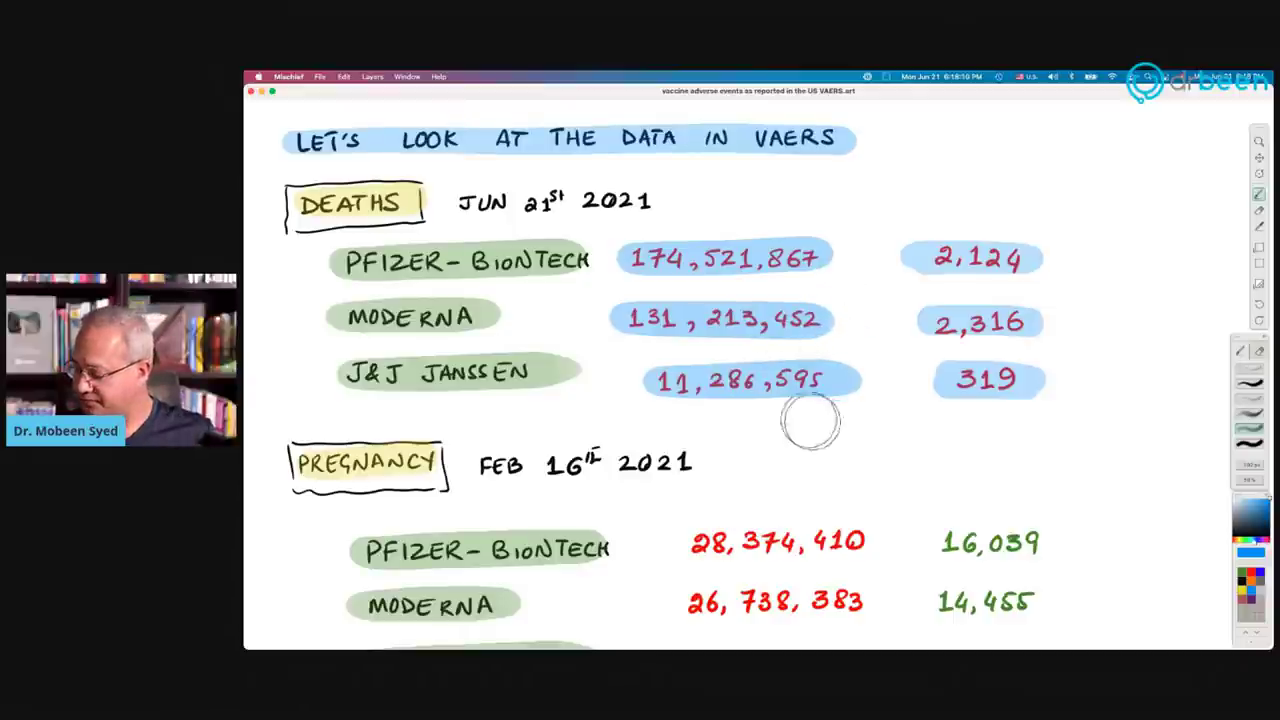
scroll(857, 457, down, 5)
scroll(856, 285, down, 2)
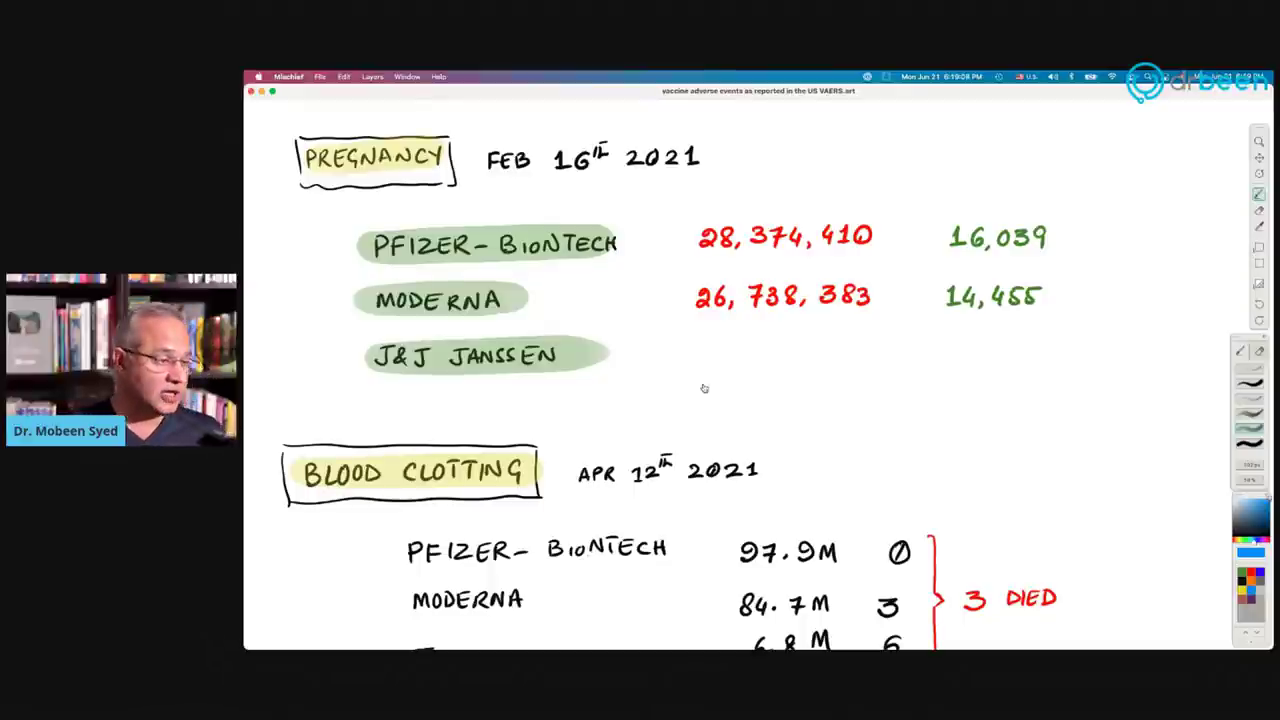
Step: Switch to the slide deck in PDF Expert and look through it for the COVID-19 vaccine safety in pregnancy section
key(super+Tab)
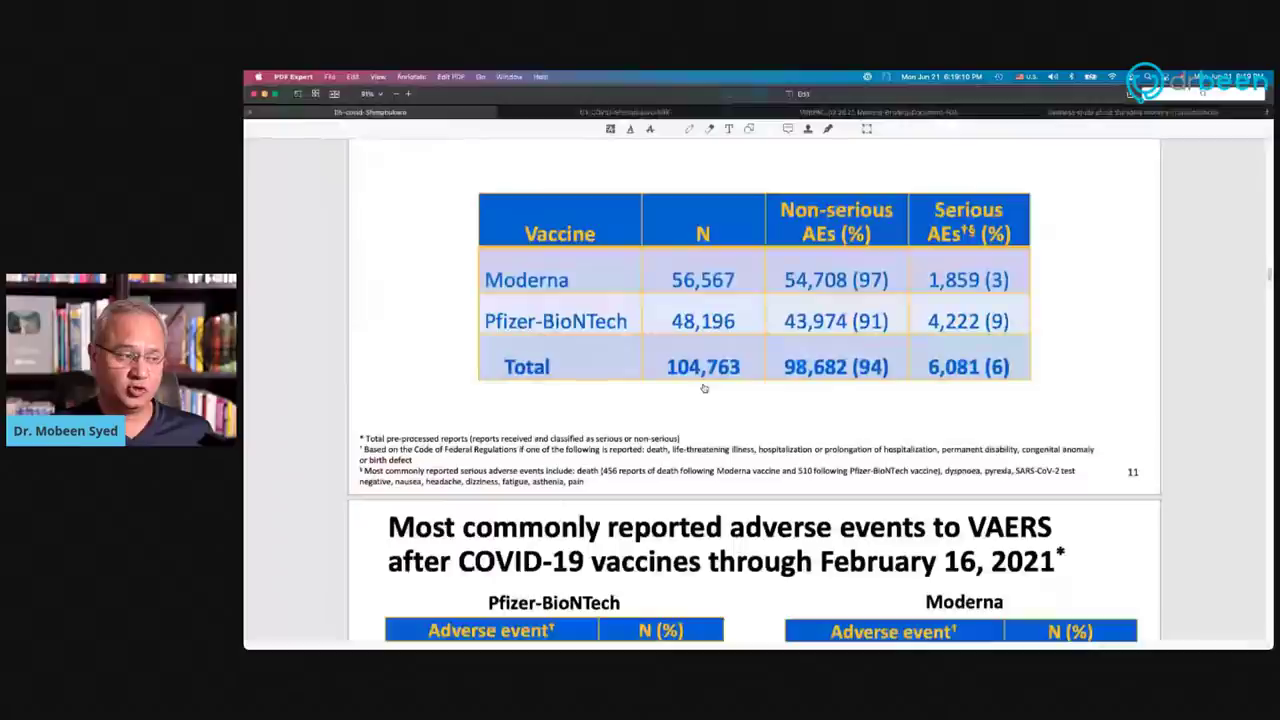
scroll(635, 405, up, 10)
scroll(635, 405, up, 5)
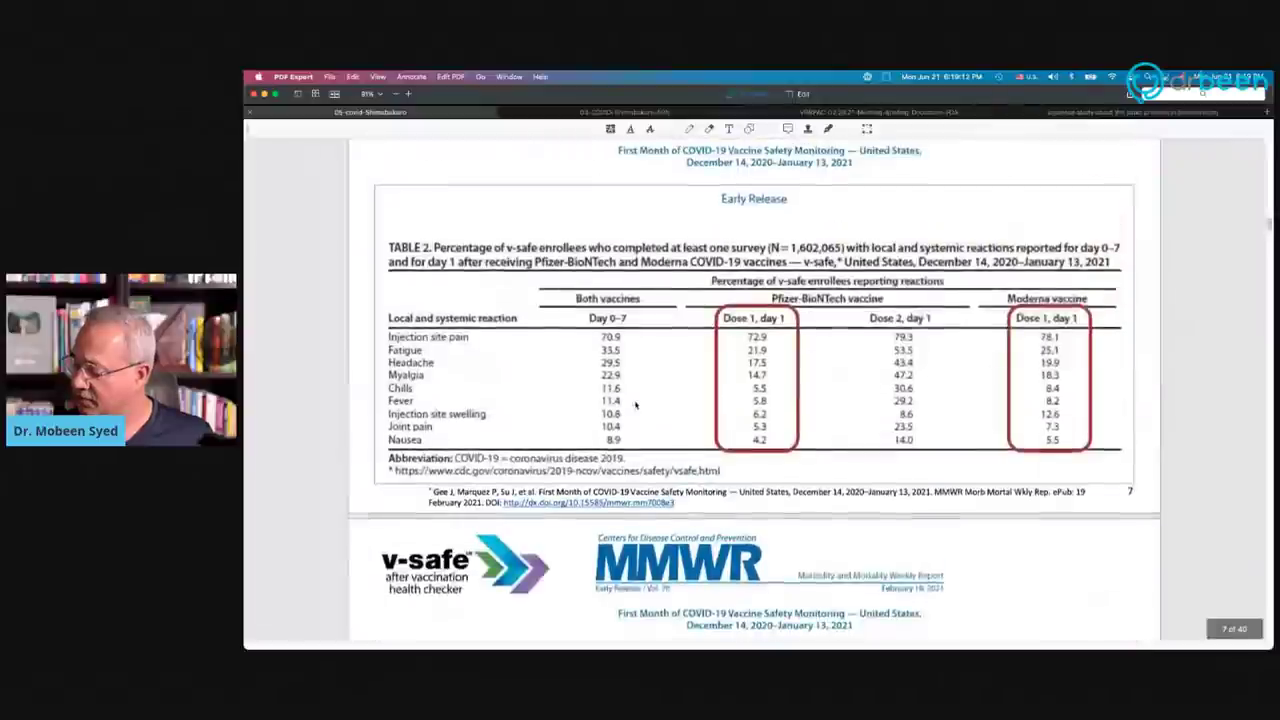
scroll(635, 405, down, 5)
scroll(635, 405, down, 15)
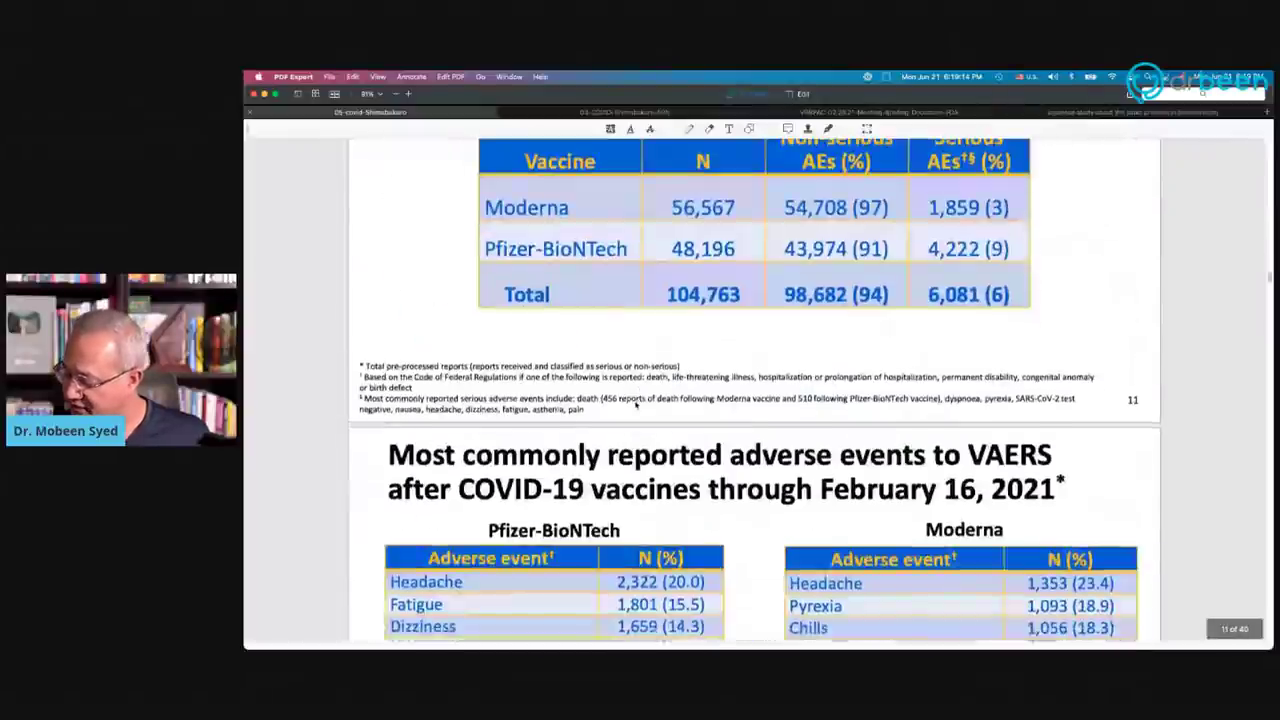
scroll(635, 405, down, 20)
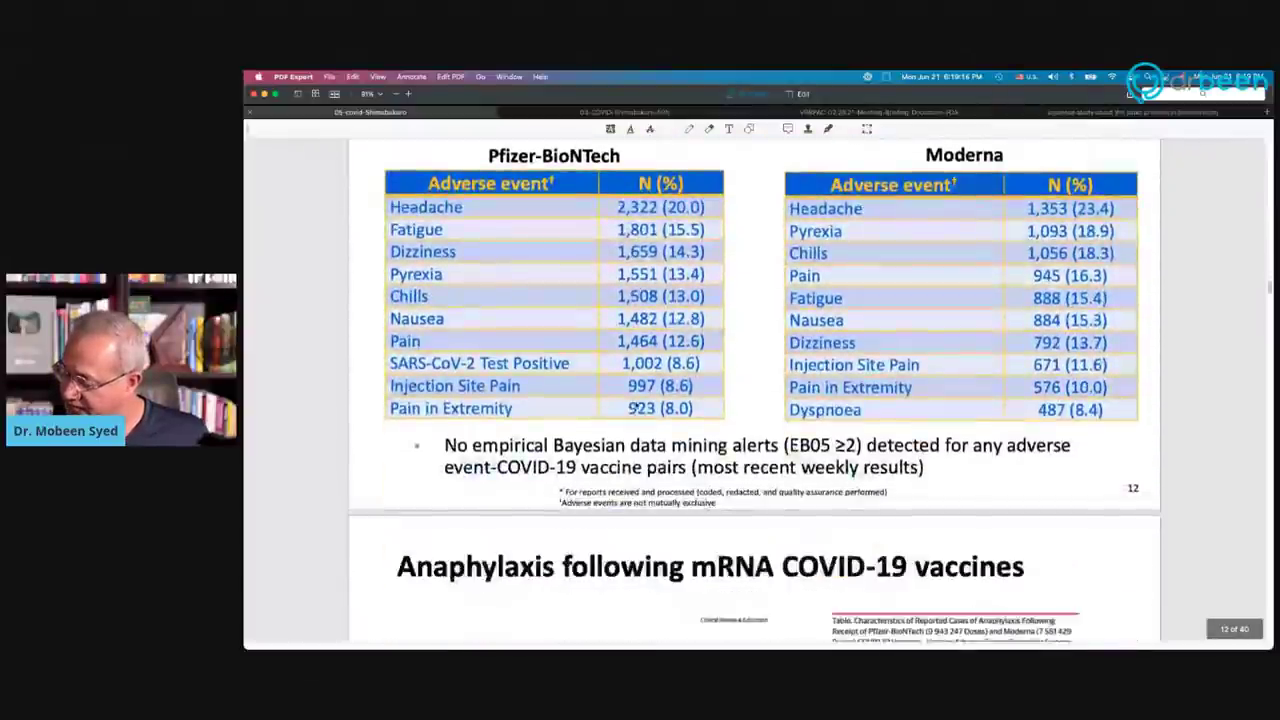
scroll(634, 403, down, 8)
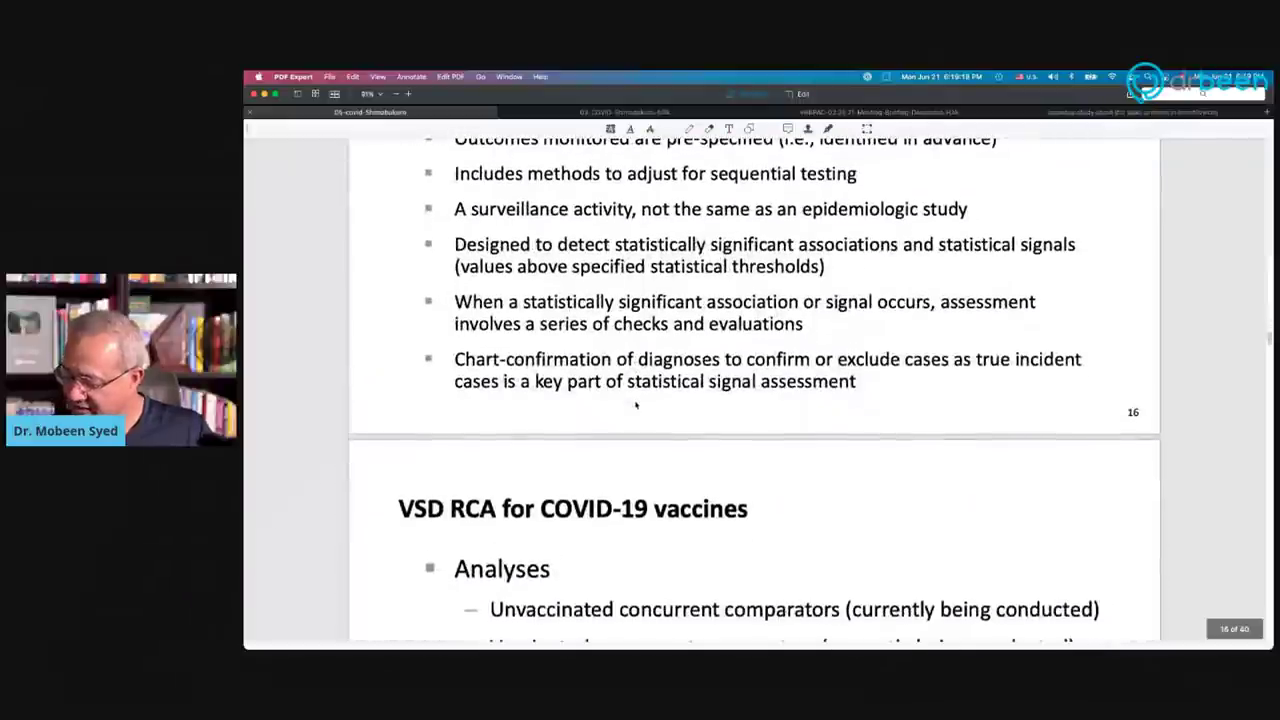
scroll(635, 403, down, 12)
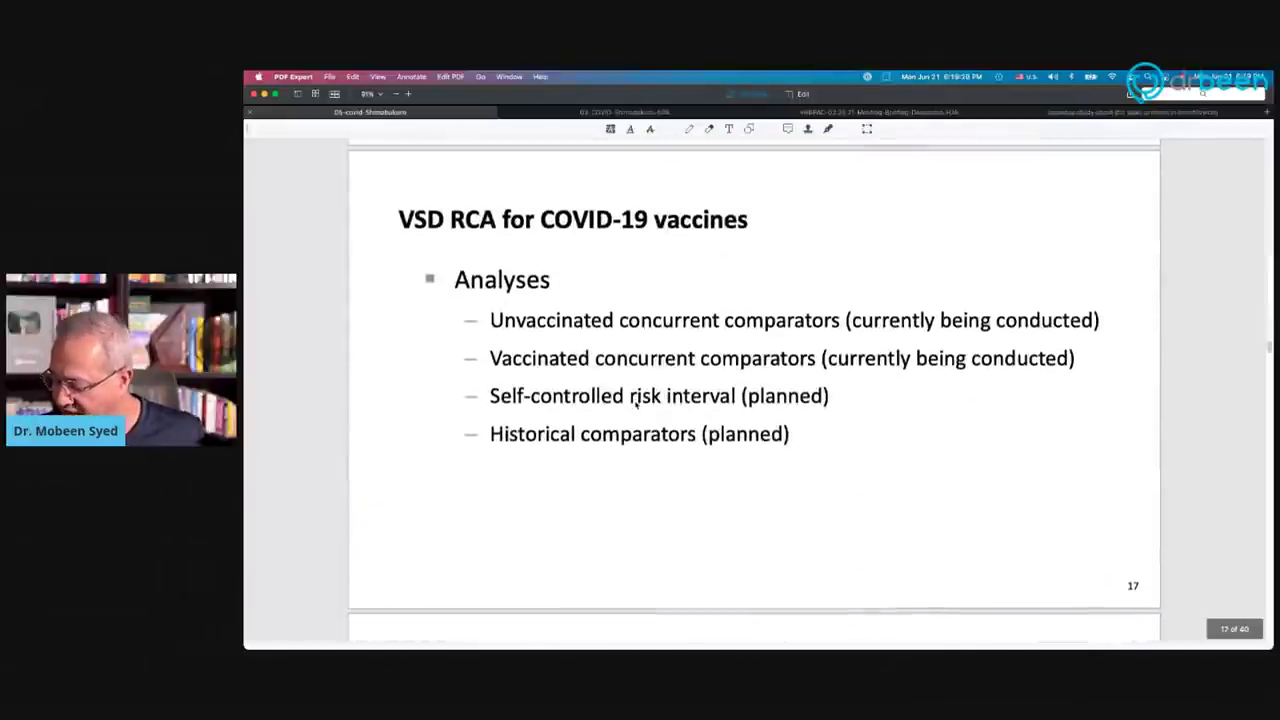
scroll(635, 405, down, 15)
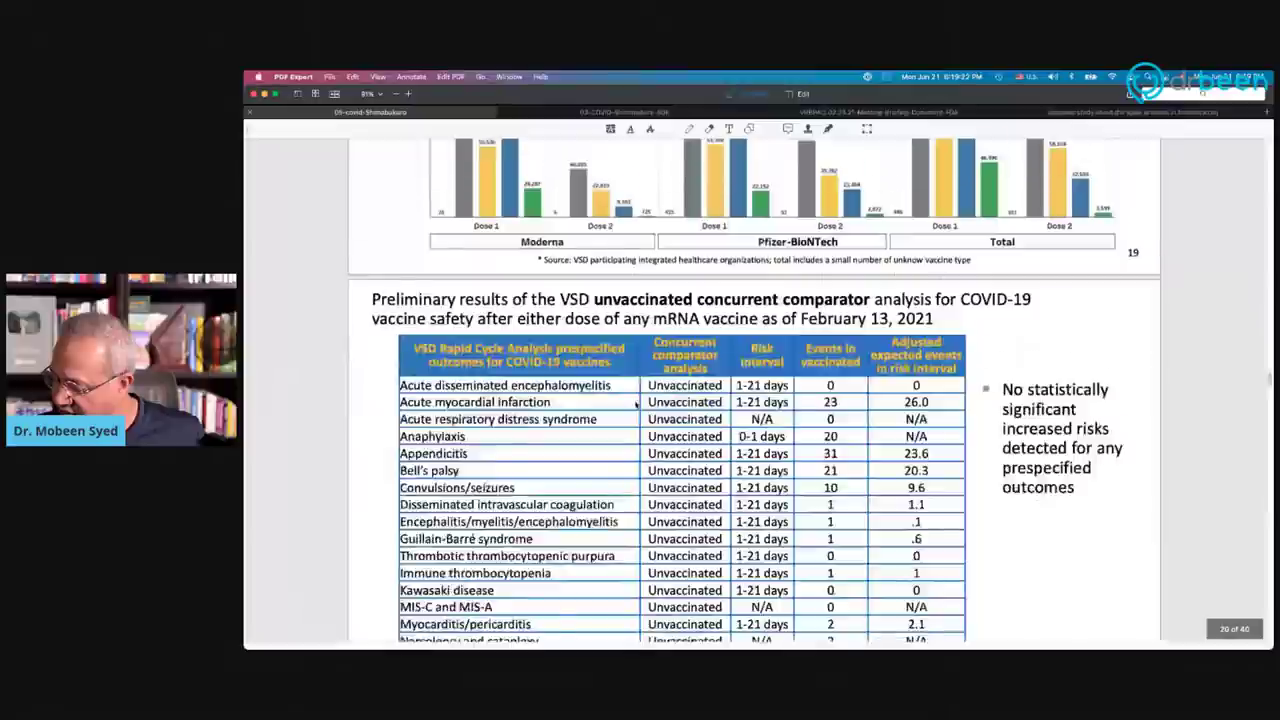
scroll(635, 405, down, 6)
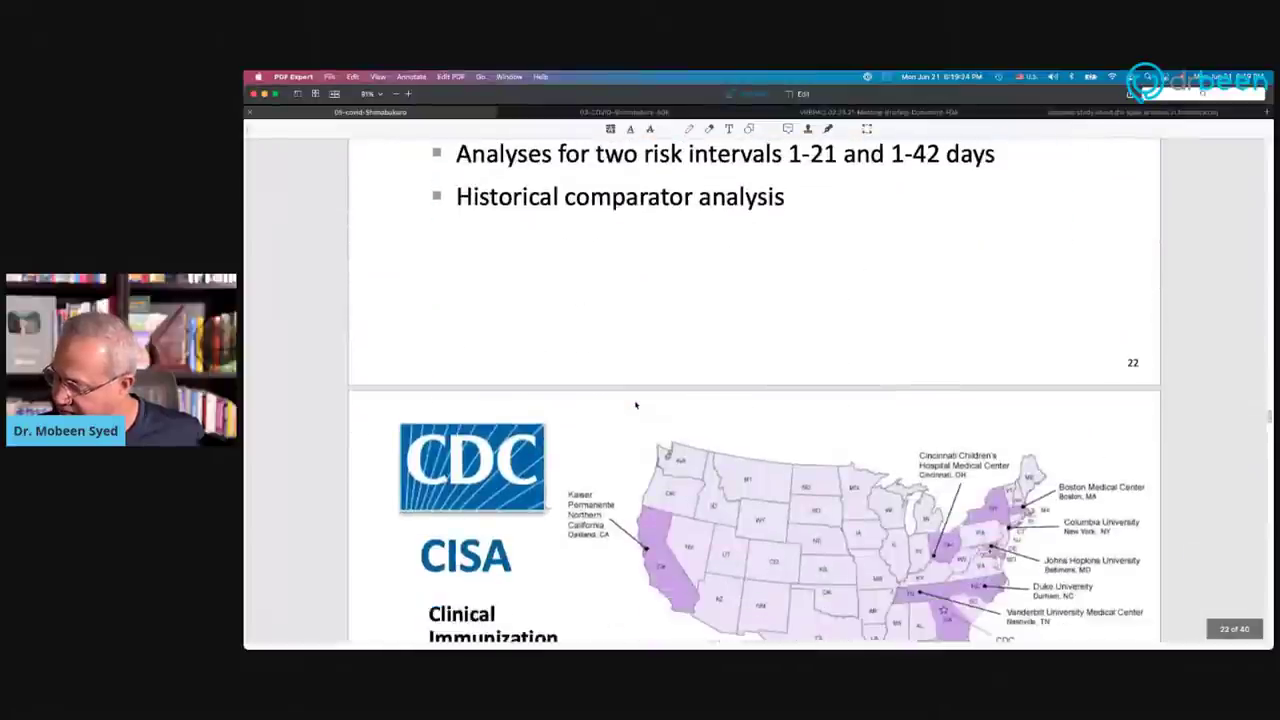
scroll(635, 411, down, 10)
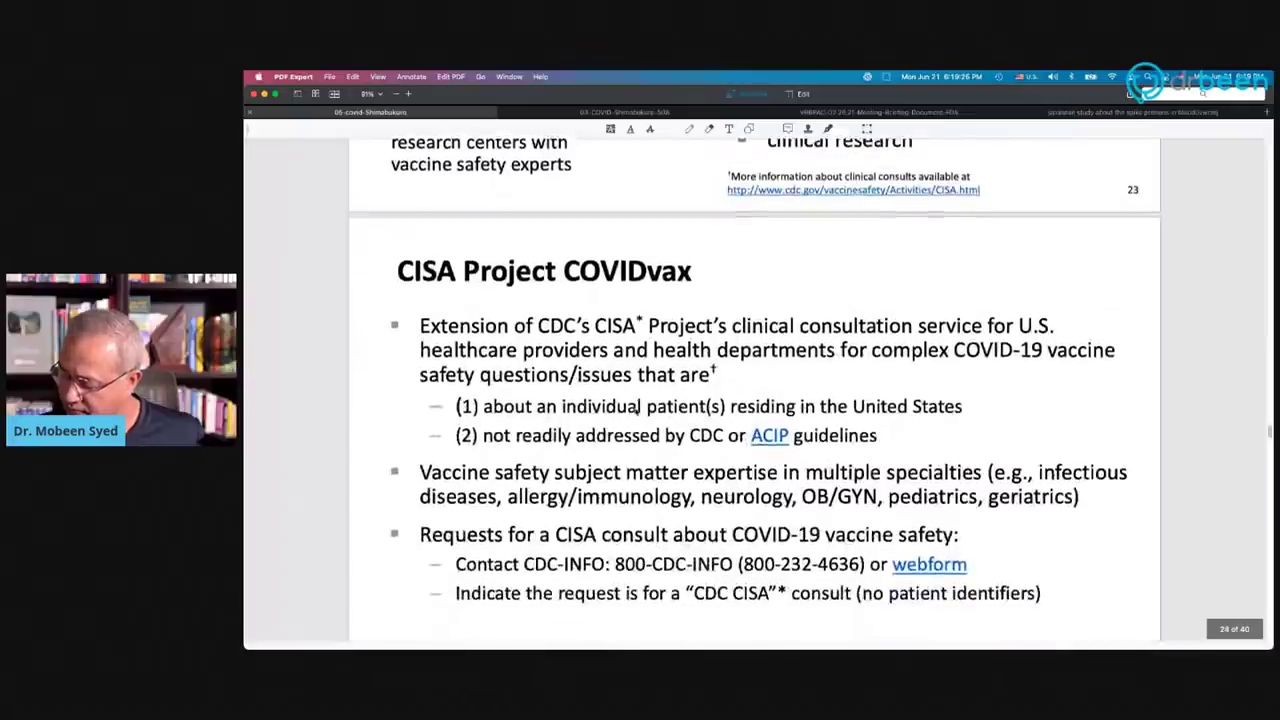
scroll(636, 413, down, 5)
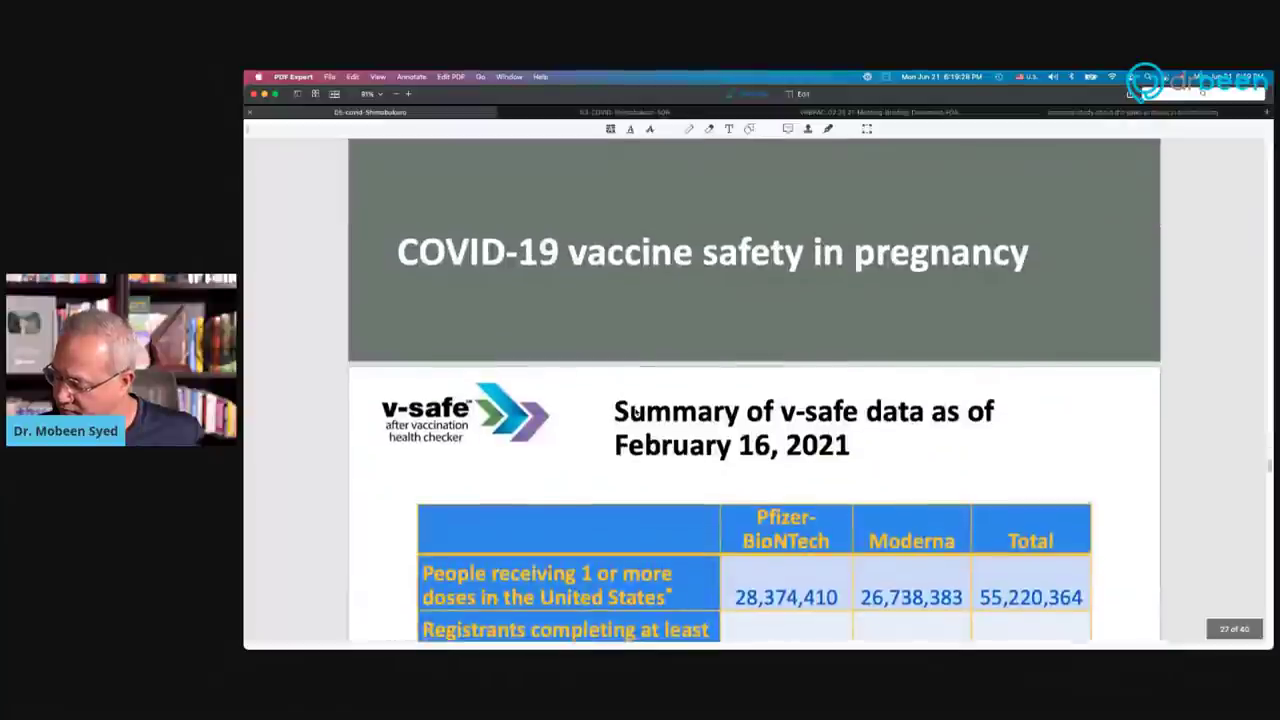
Step: Examine the v-safe summary table as of February 16, 2021 for doses and pregnancies reported per manufacturer
scroll(636, 411, up, 2)
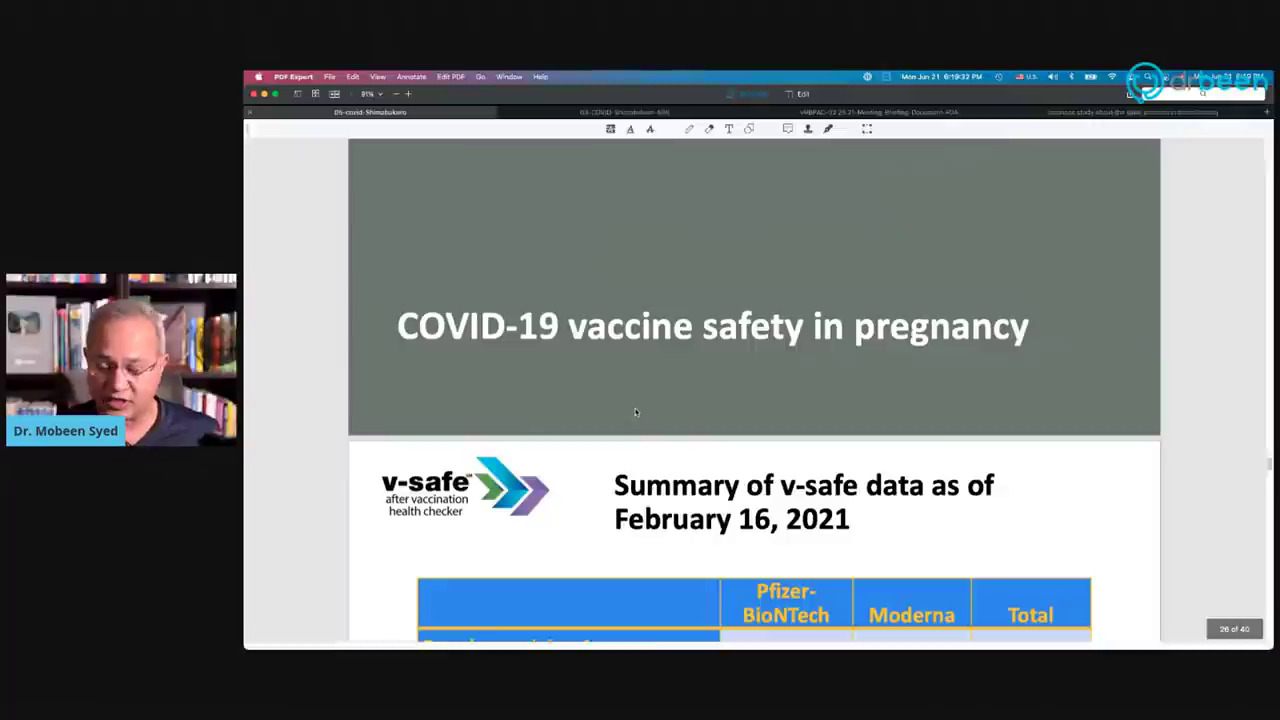
scroll(635, 411, down, 4)
scroll(636, 411, down, 5)
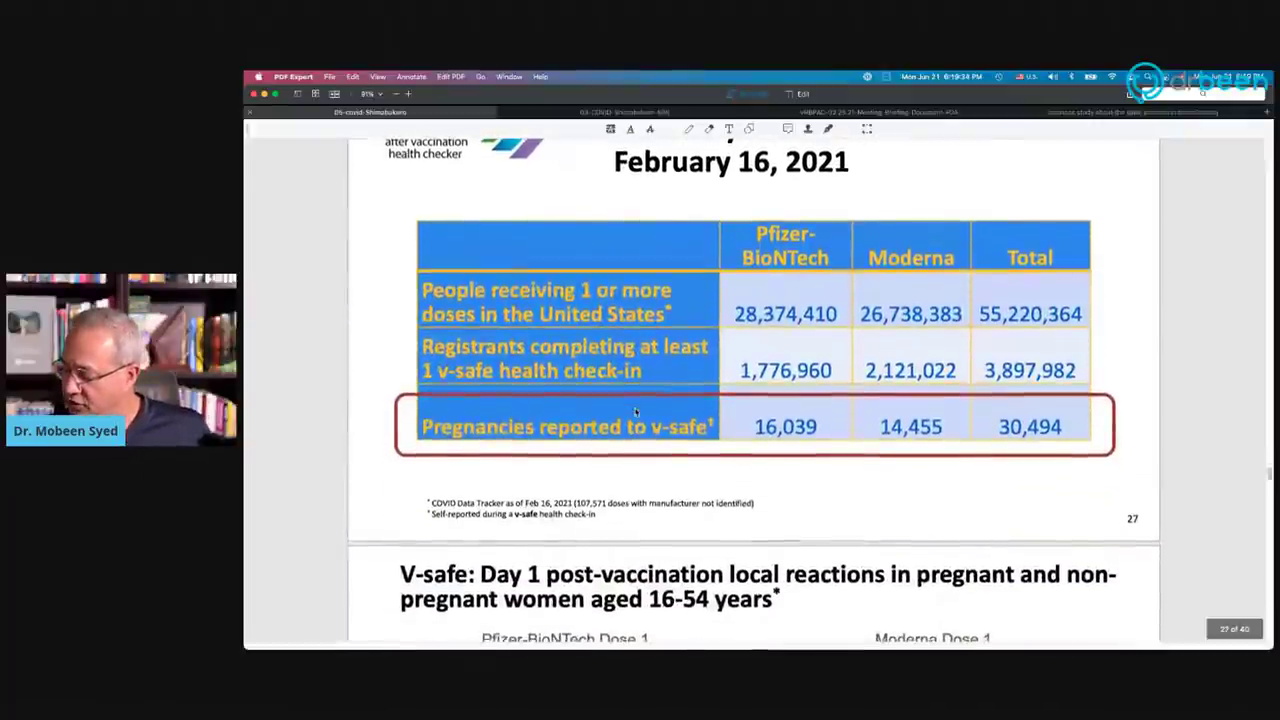
scroll(636, 413, up, 1)
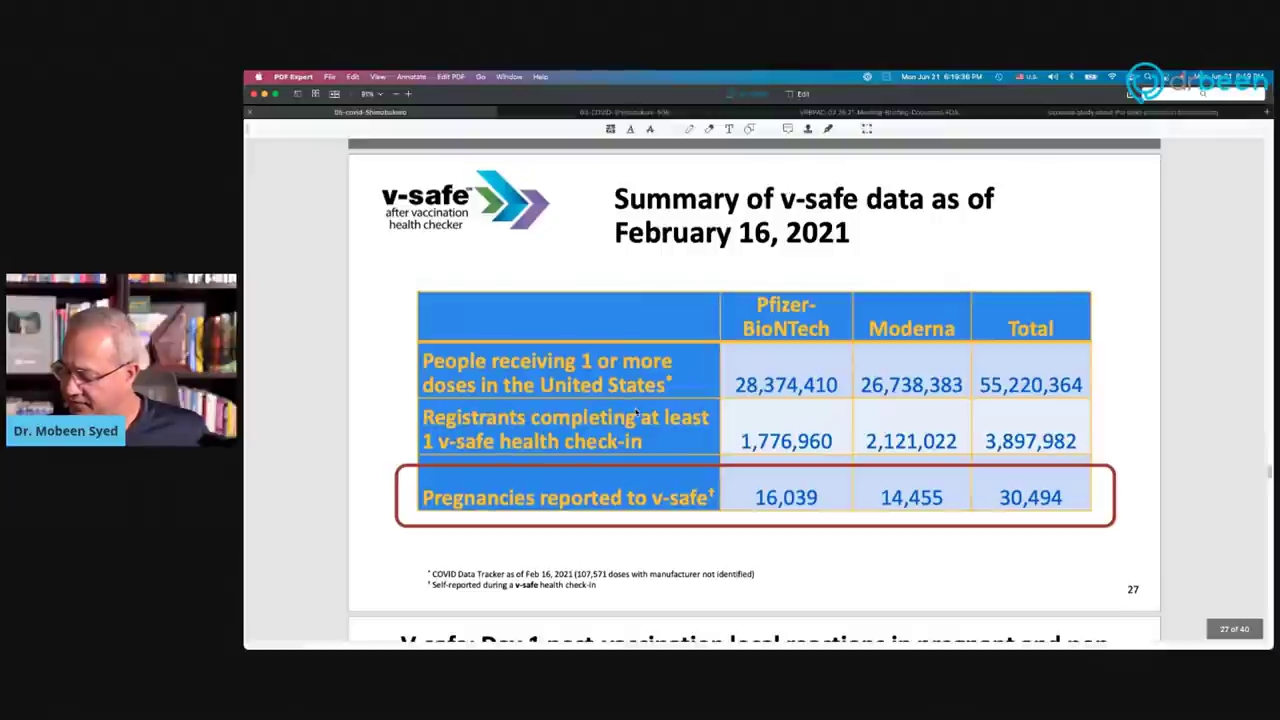